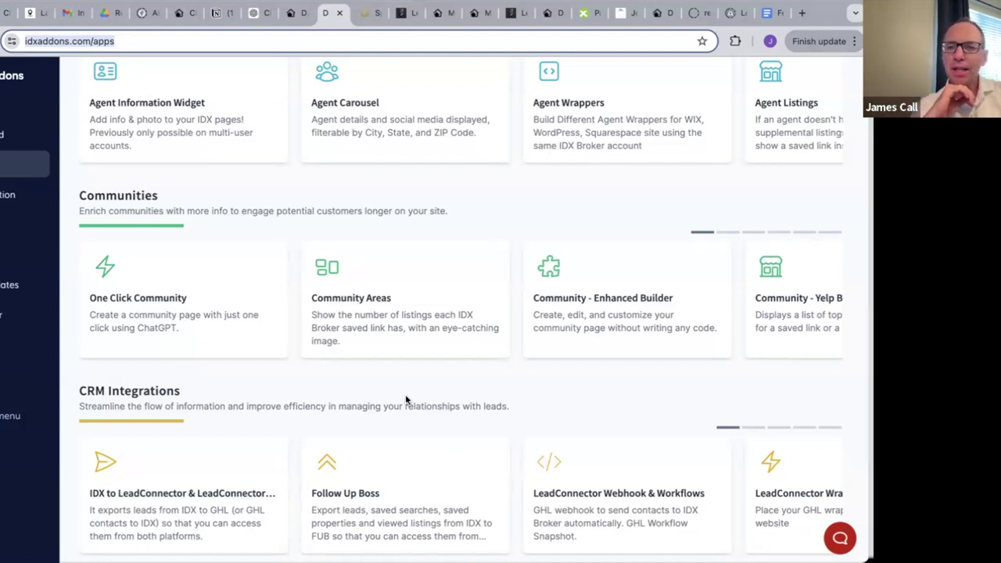
# Step: Open the One Click Community app from the Communities category of the app catalogue
pyautogui.scroll(3, 406, 398)
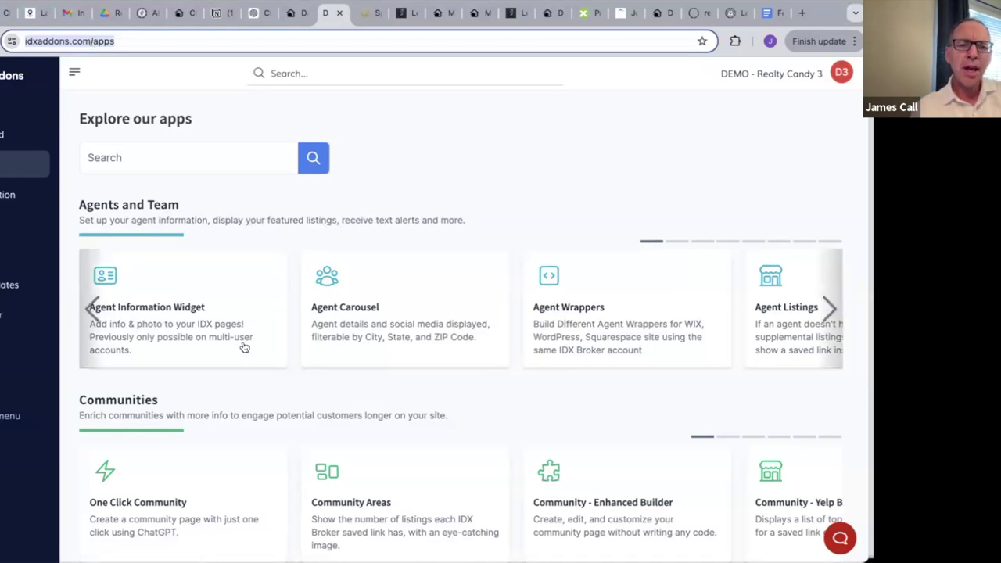
pyautogui.scroll(-2, 243, 348)
pyautogui.scroll(-1, 243, 348)
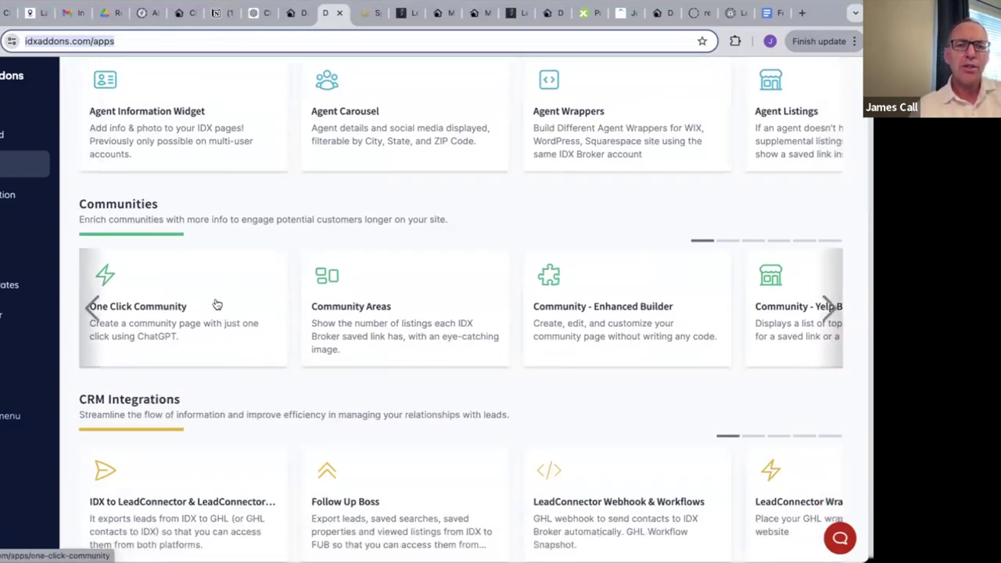
pyautogui.scroll(3, 214, 304)
pyautogui.scroll(-2, 217, 303)
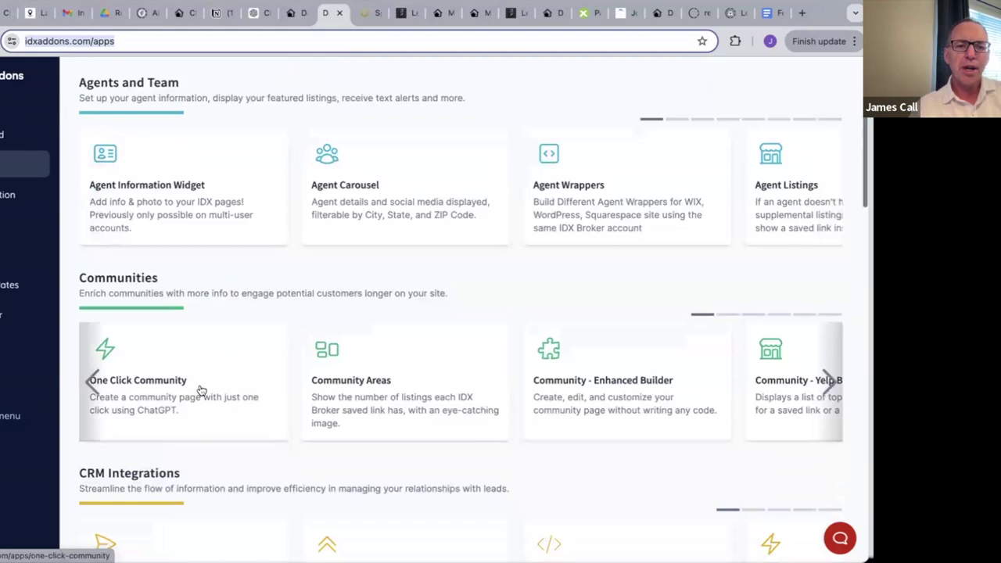
pyautogui.click(204, 399)
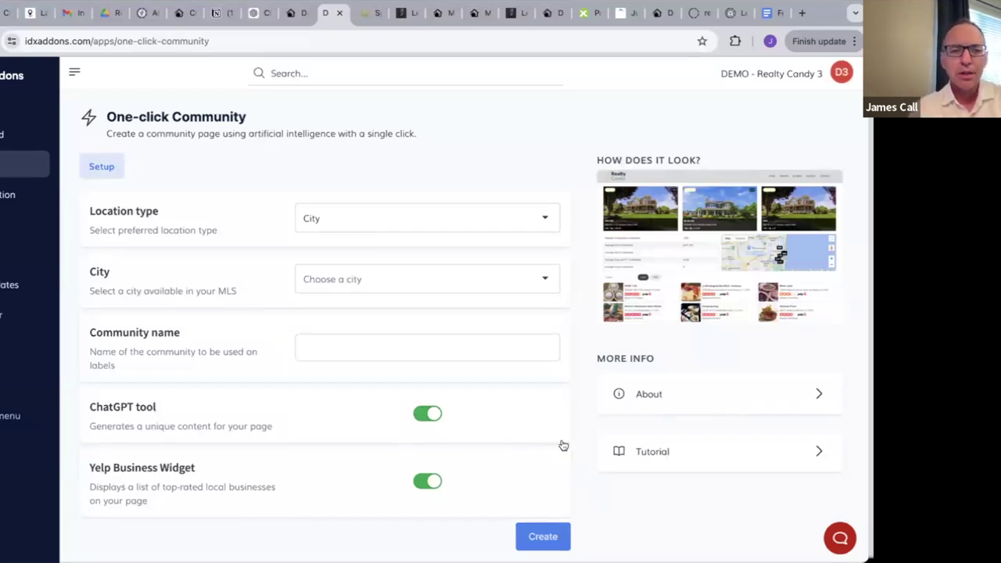
# Step: Set the location type to City and choose Pinecrest, FL as the community's city
pyautogui.click(438, 220)
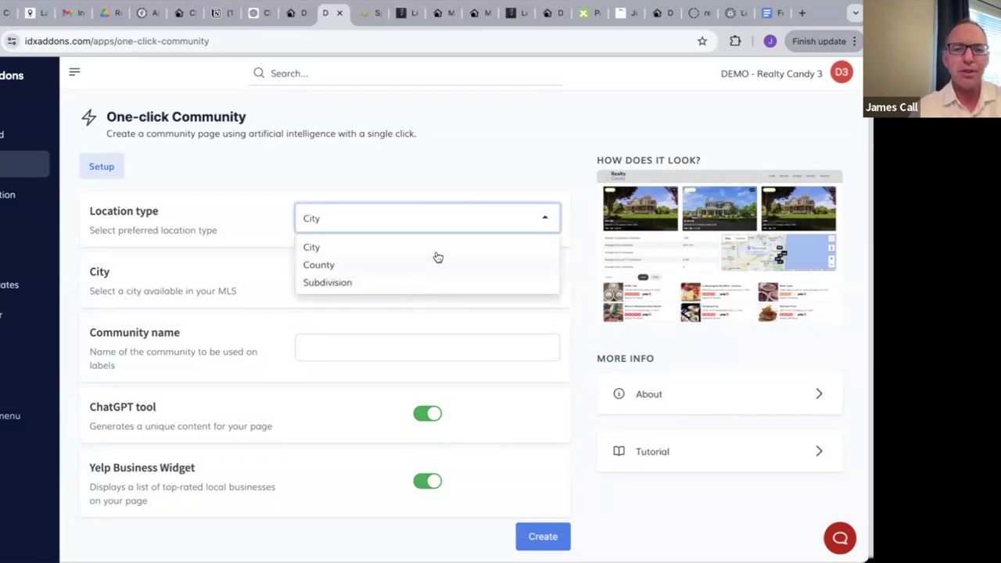
pyautogui.click(440, 254)
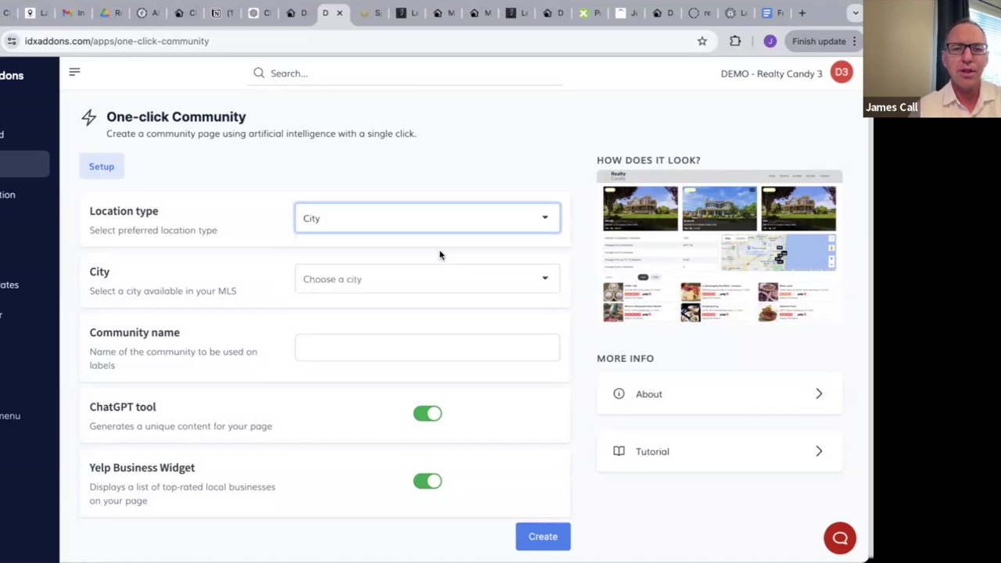
pyautogui.click(465, 286)
pyautogui.scroll(-5, 459, 356)
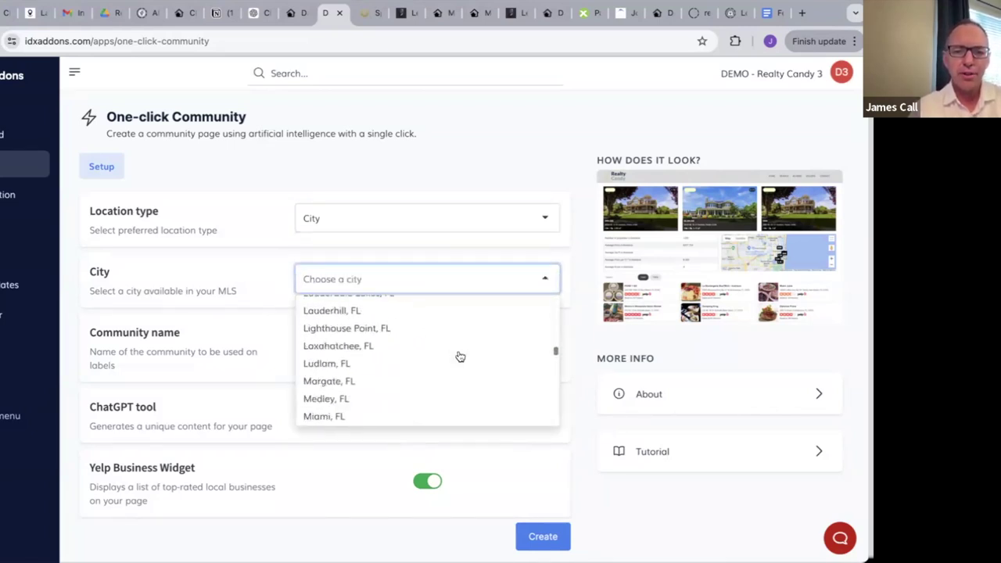
pyautogui.scroll(-10, 460, 357)
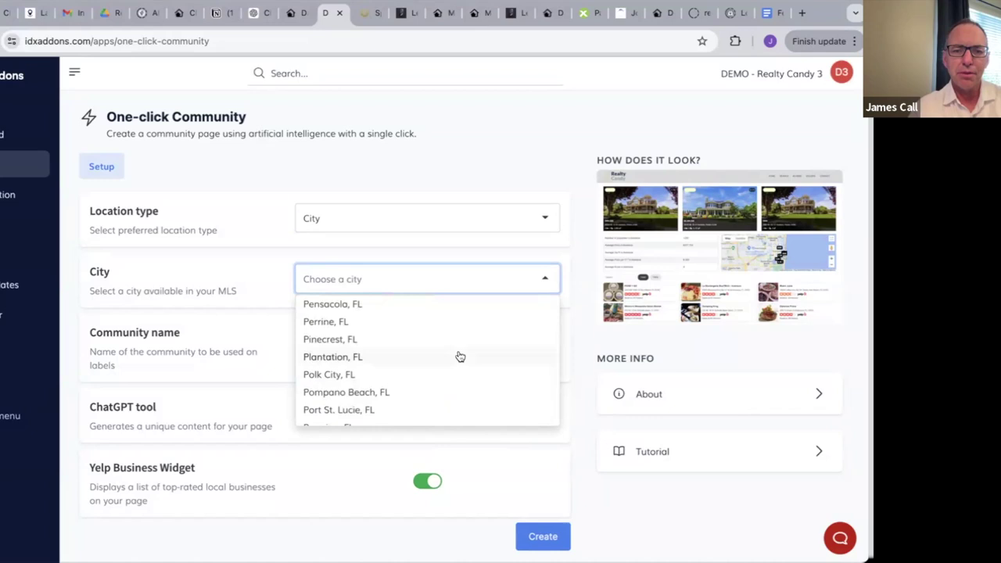
pyautogui.click(334, 342)
# Step: Name the community Pinecrest and create its community page
pyautogui.click(353, 342)
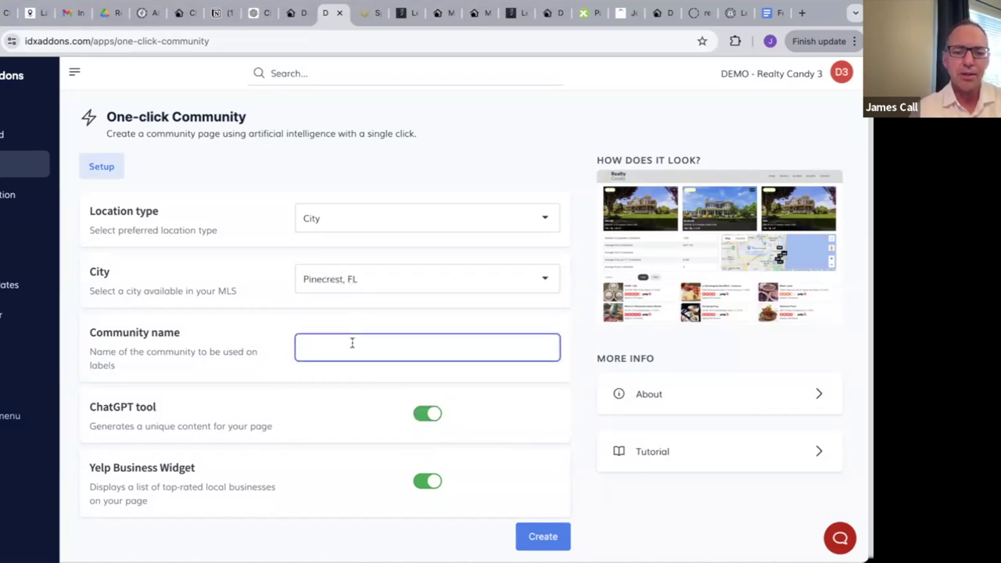
pyautogui.write('Pinecrest')
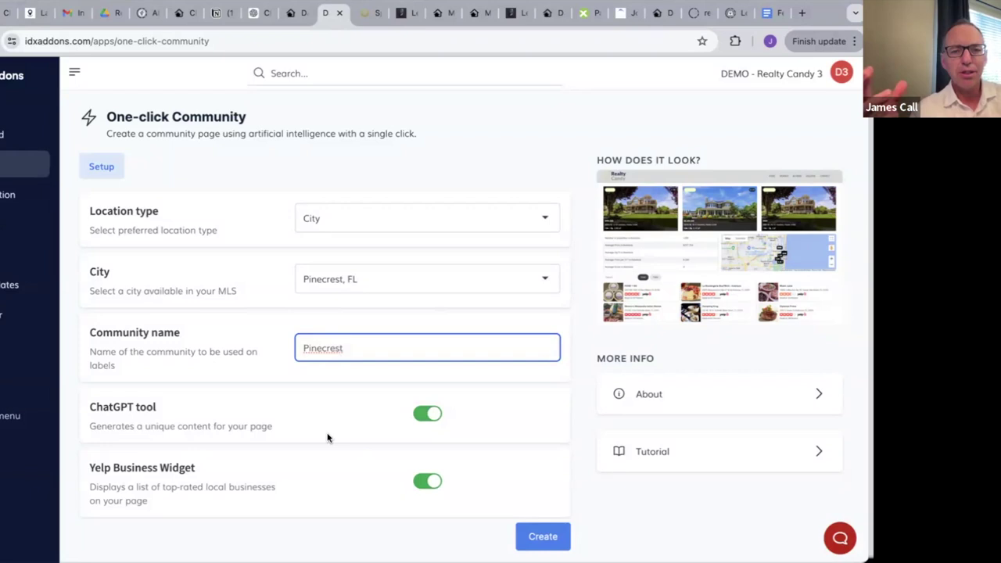
pyautogui.scroll(-1, 328, 438)
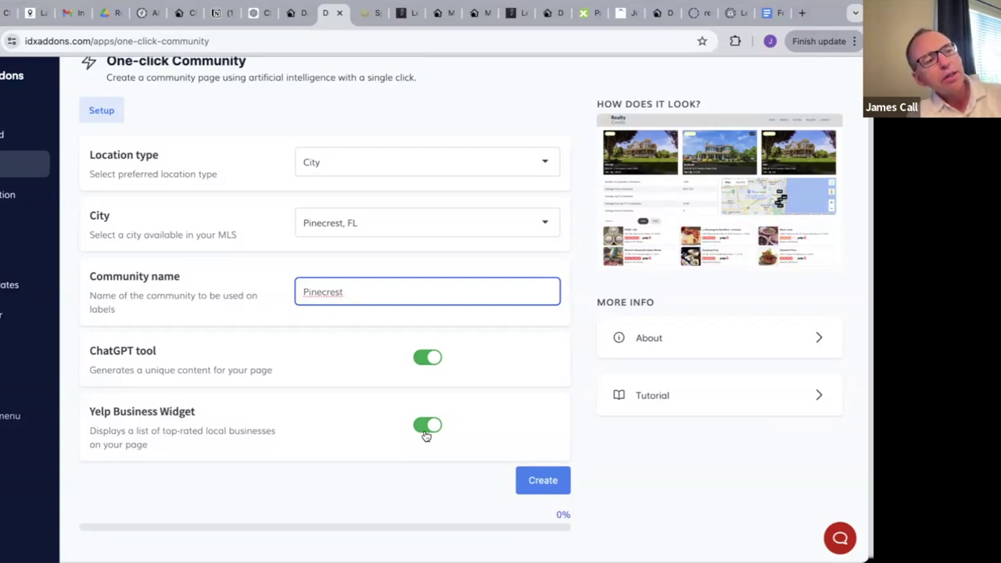
pyautogui.click(536, 480)
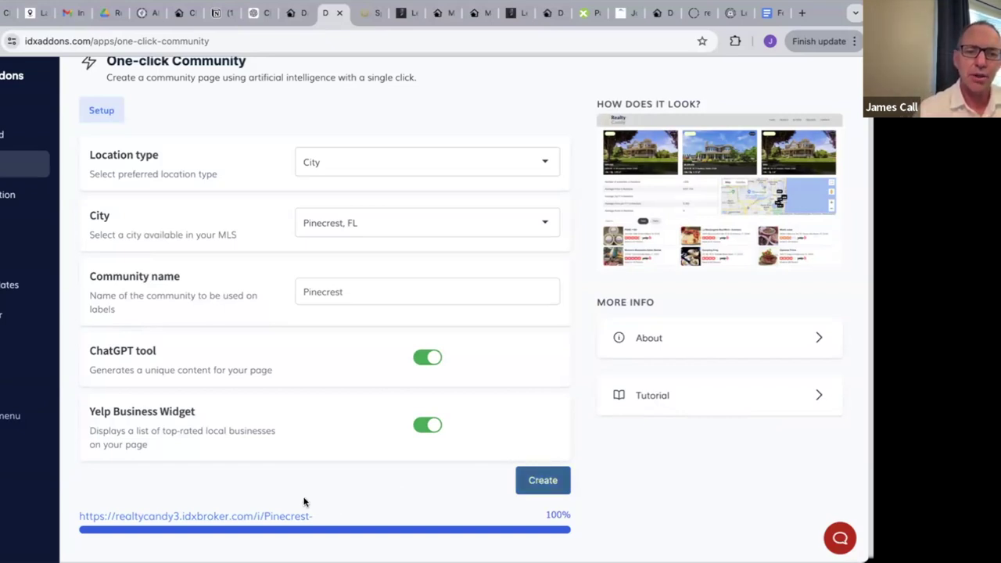
# Step: Open the generated Pinecrest community page link in a separate browser tab and switch to it
pyautogui.rightClick(224, 520)
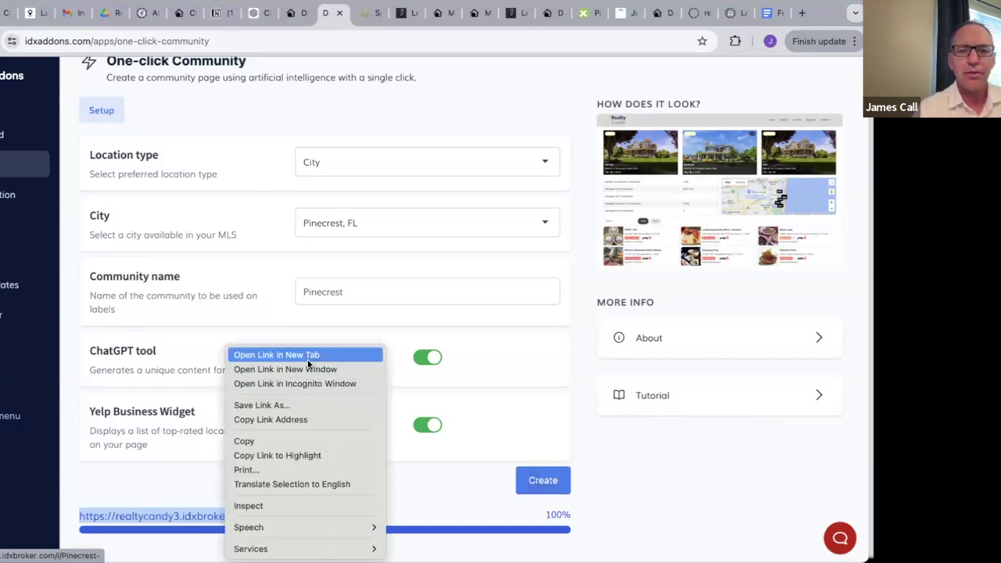
pyautogui.click(305, 356)
pyautogui.click(352, 291)
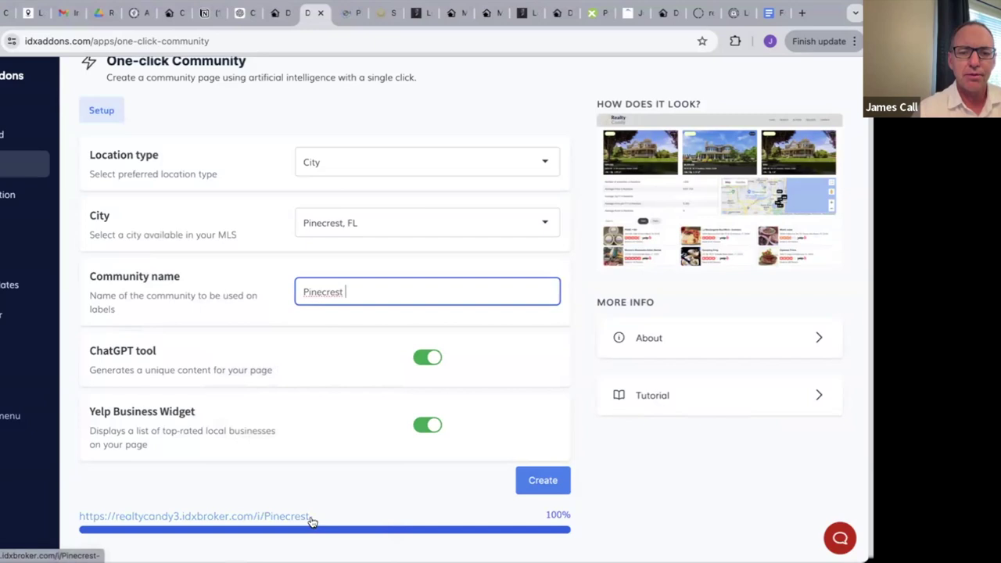
pyautogui.click(354, 16)
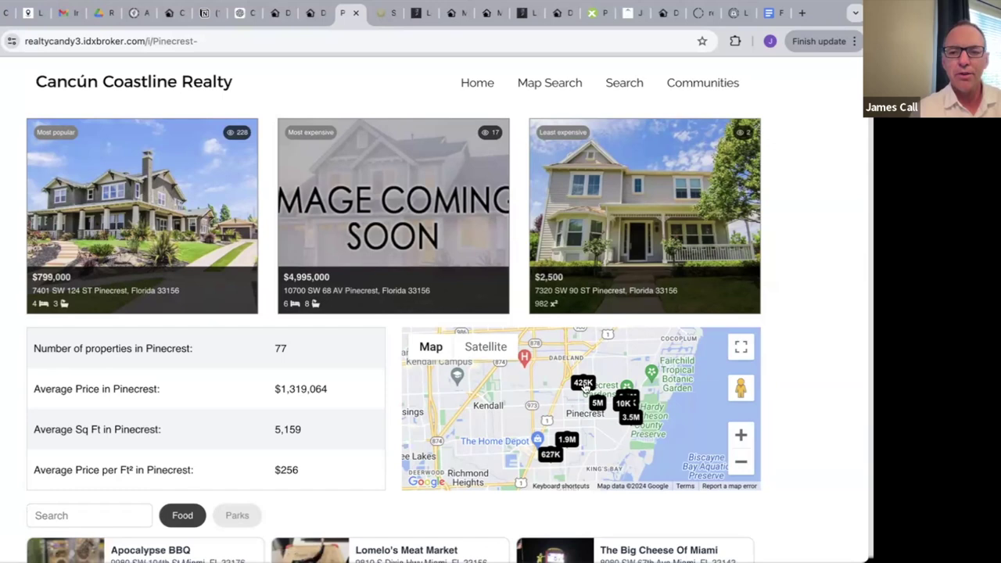
# Step: Preview the 425K listing on the community map, close its details, and check the Pinecrest average price statistics
pyautogui.click(584, 385)
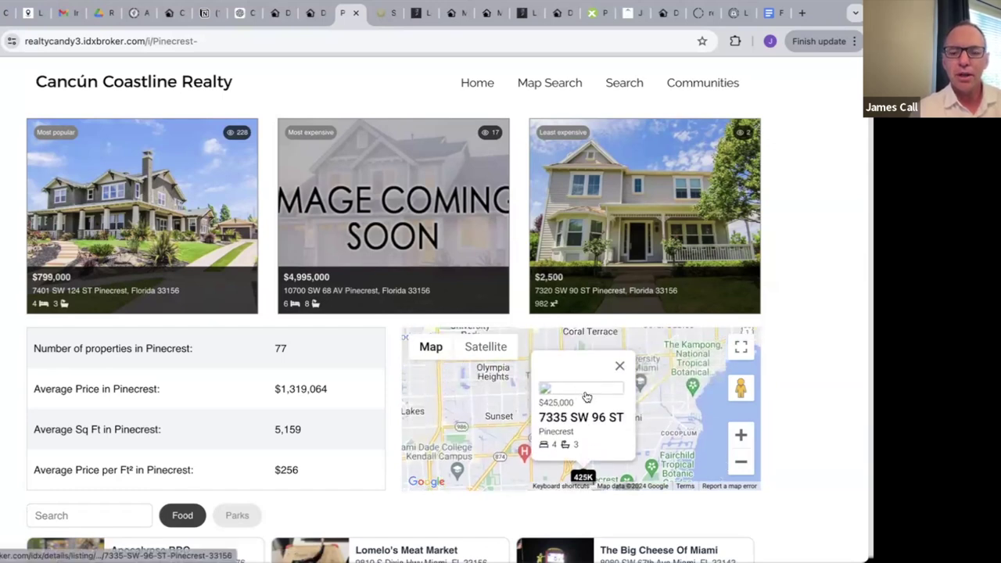
pyautogui.click(621, 366)
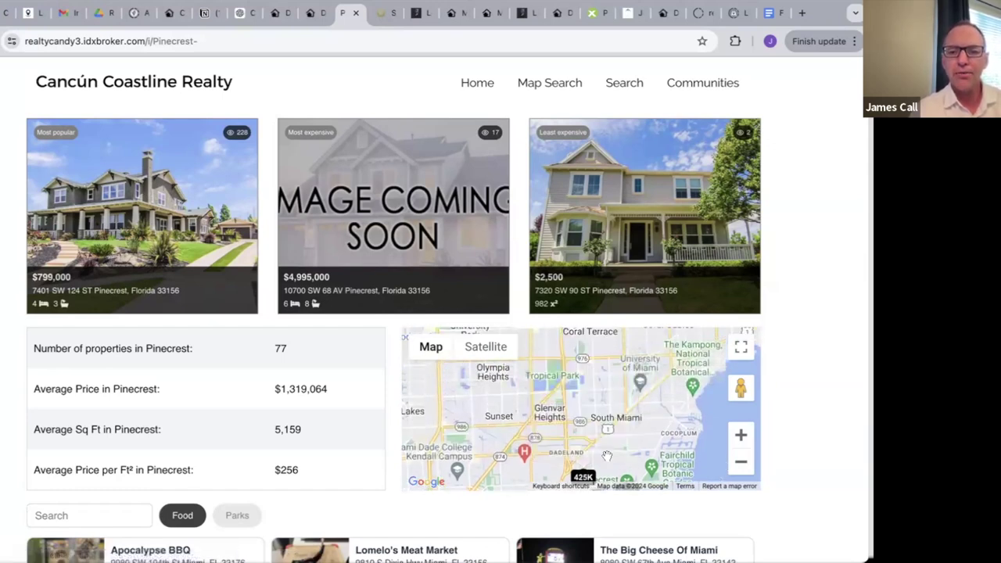
pyautogui.scroll(-2, 607, 456)
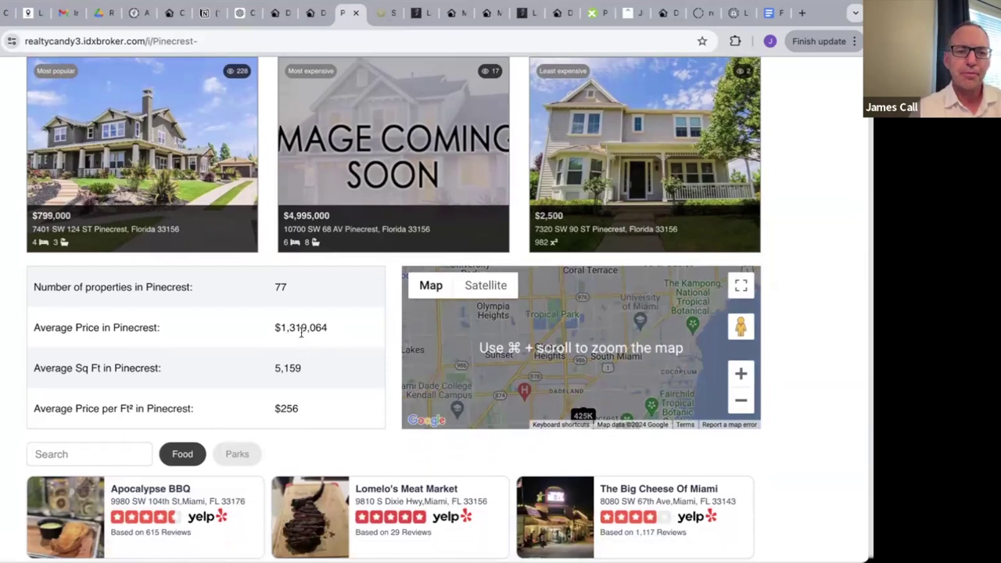
pyautogui.moveTo(276, 328); pyautogui.dragTo(325, 331)
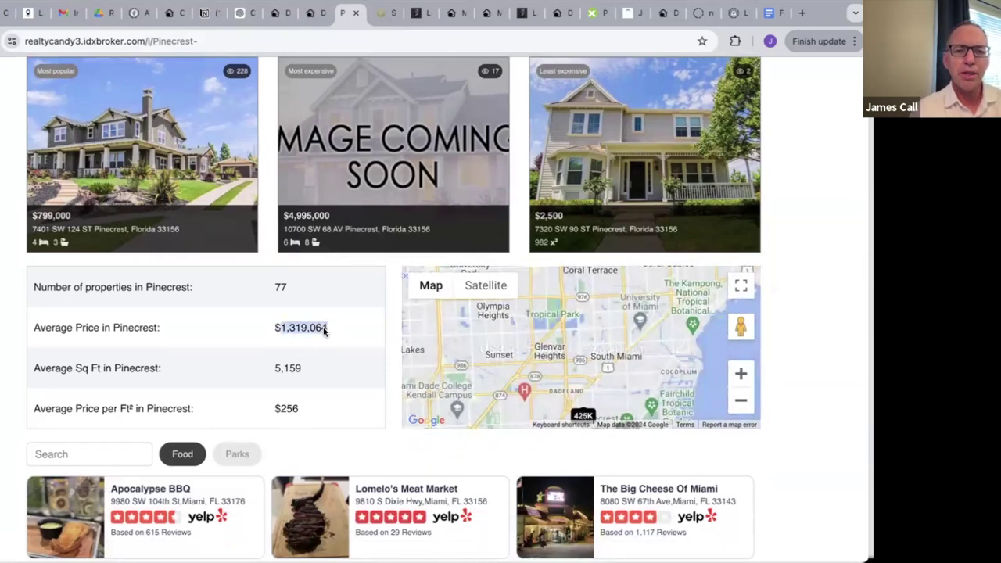
pyautogui.click(305, 373)
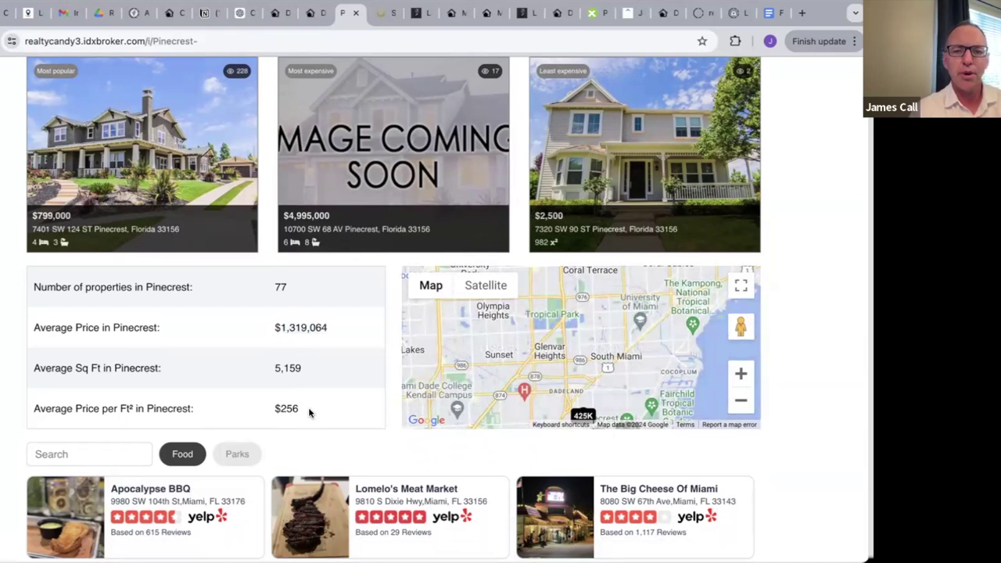
pyautogui.scroll(-1, 490, 369)
# Step: Zoom the community map in on Pinecrest and inspect the listing price markers around it
pyautogui.moveTo(490, 359); pyautogui.dragTo(483, 300)
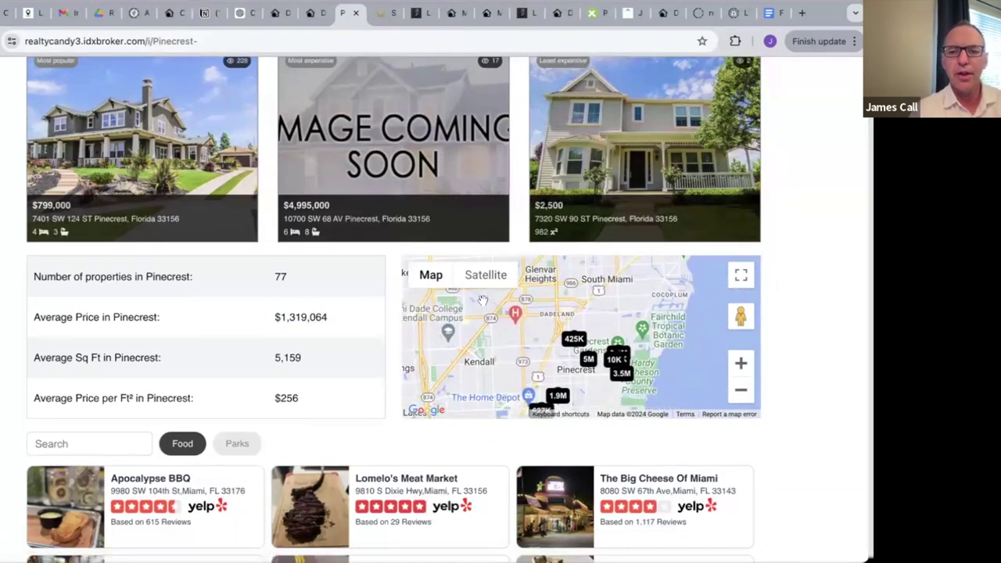
pyautogui.click(742, 363)
pyautogui.click(742, 365)
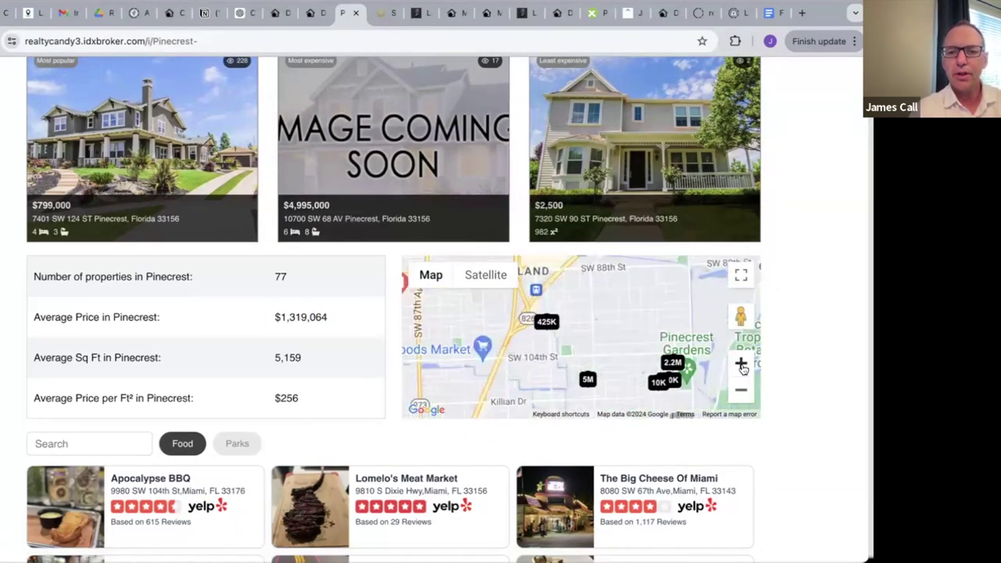
pyautogui.moveTo(645, 356); pyautogui.dragTo(613, 304)
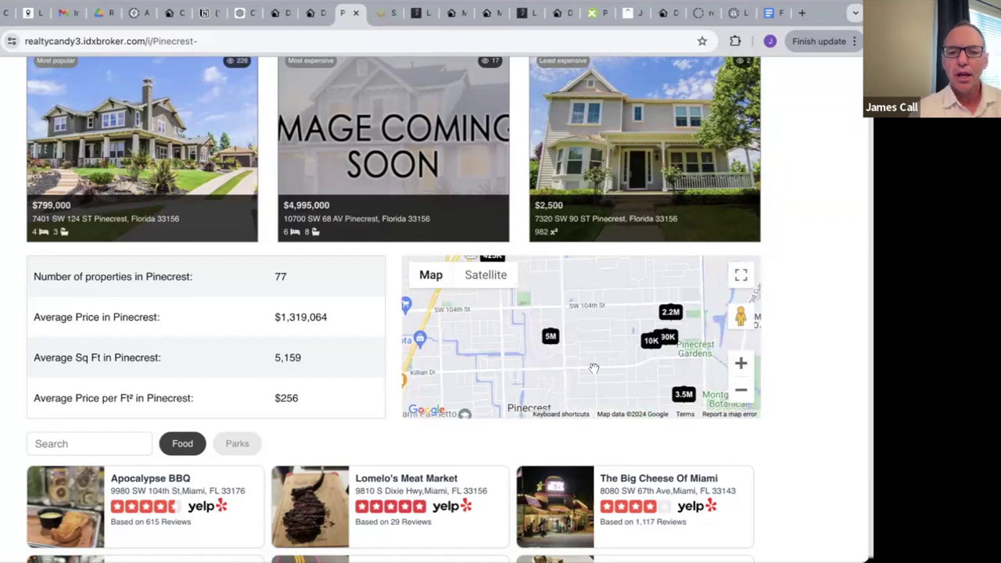
# Step: Review the Yelp food business cards below the map on the Pinecrest page
pyautogui.scroll(-3, 792, 428)
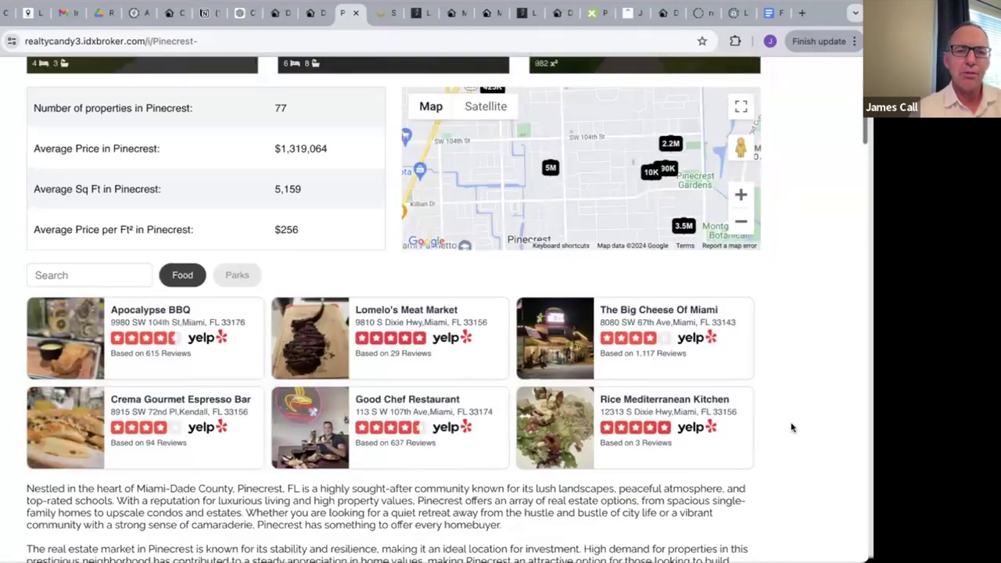
pyautogui.scroll(-1, 792, 427)
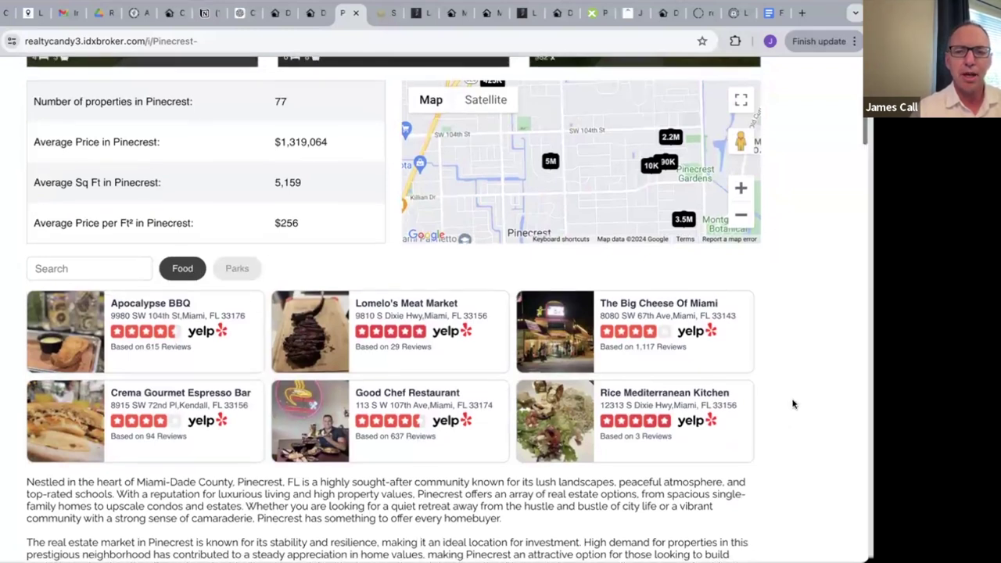
pyautogui.scroll(-5, 791, 404)
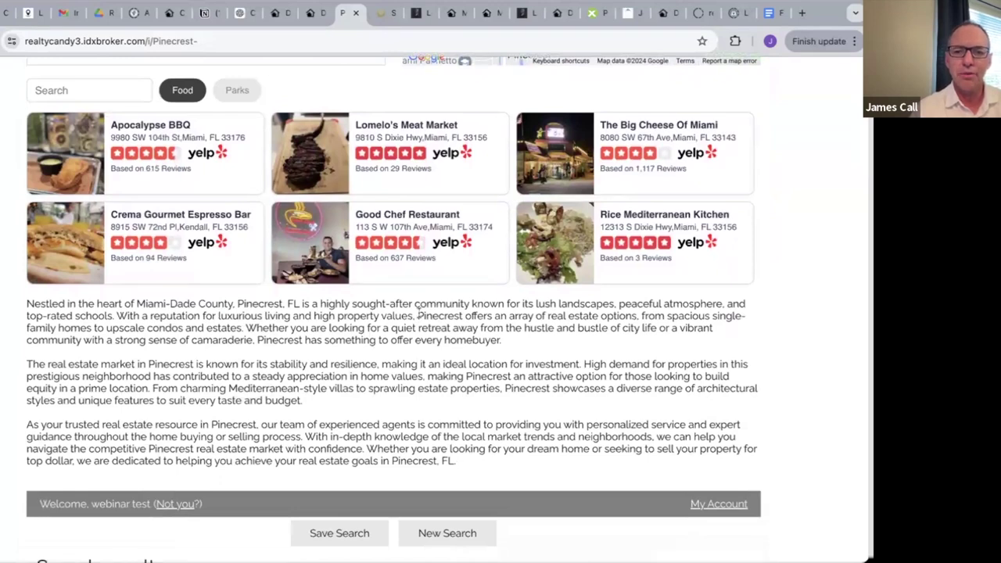
# Step: Read the generated Pinecrest description paragraphs, highlighting phrases about real estate options, the housing market and the agents' local knowledge
pyautogui.moveTo(419, 315); pyautogui.dragTo(630, 315)
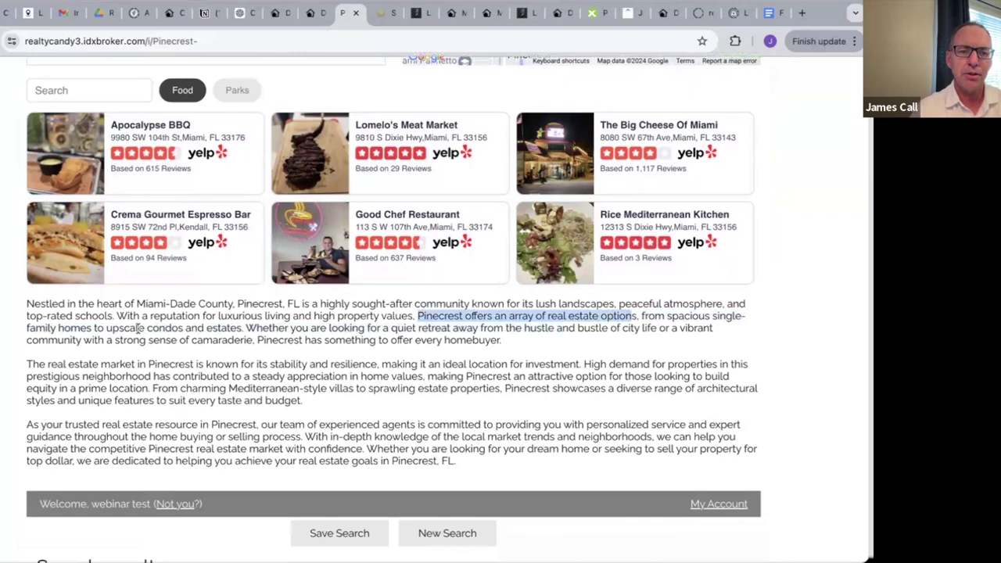
pyautogui.moveTo(139, 329); pyautogui.dragTo(241, 330)
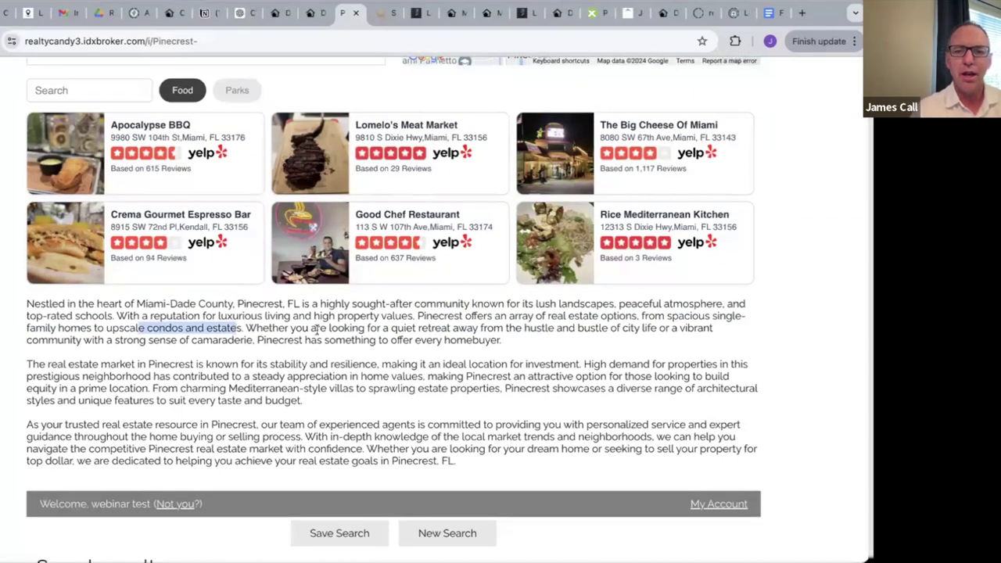
pyautogui.moveTo(310, 342); pyautogui.dragTo(507, 346)
pyautogui.click(210, 378)
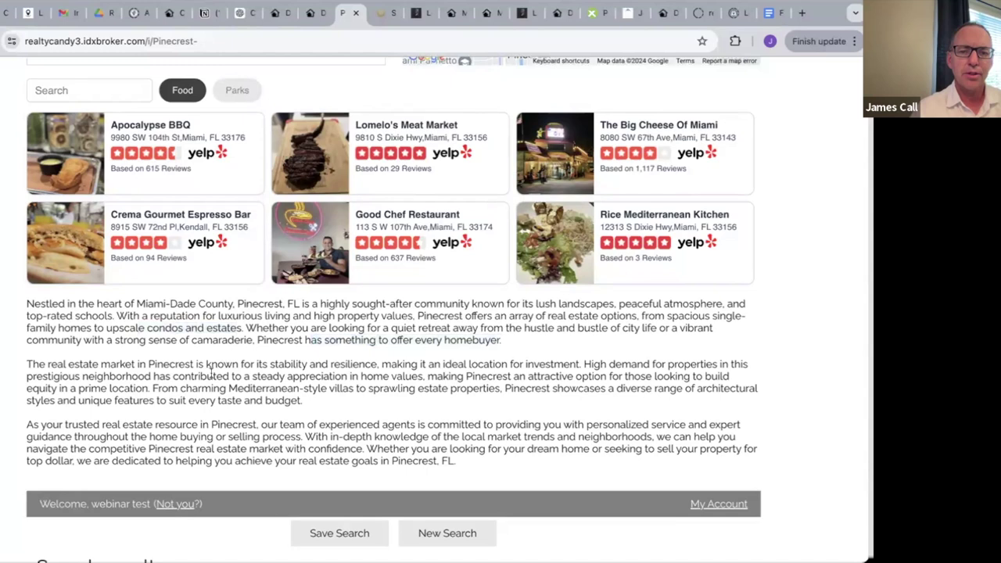
pyautogui.moveTo(214, 376); pyautogui.dragTo(338, 362)
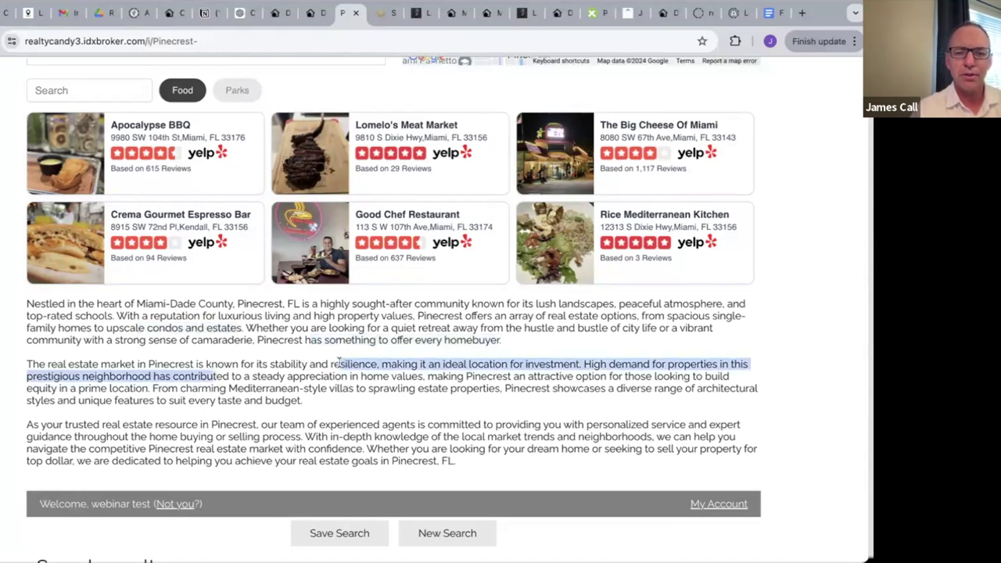
pyautogui.click(346, 406)
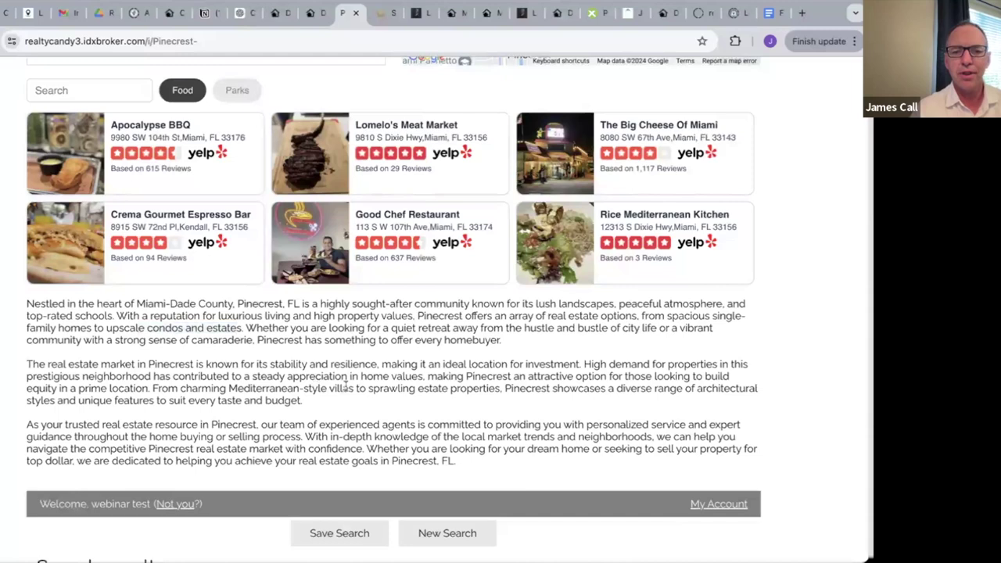
pyautogui.moveTo(311, 388); pyautogui.dragTo(505, 384)
pyautogui.click(583, 388)
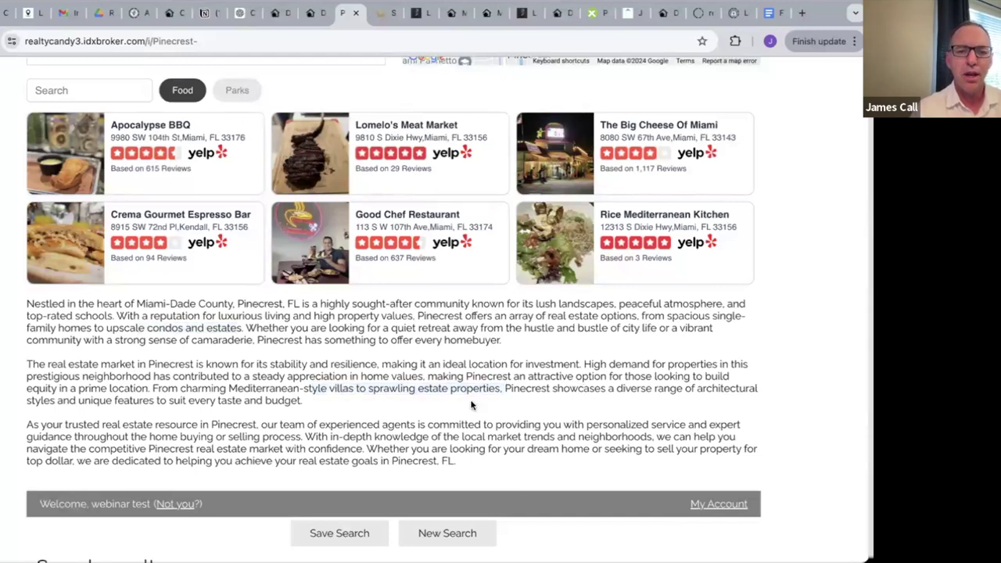
pyautogui.moveTo(151, 439); pyautogui.dragTo(243, 448)
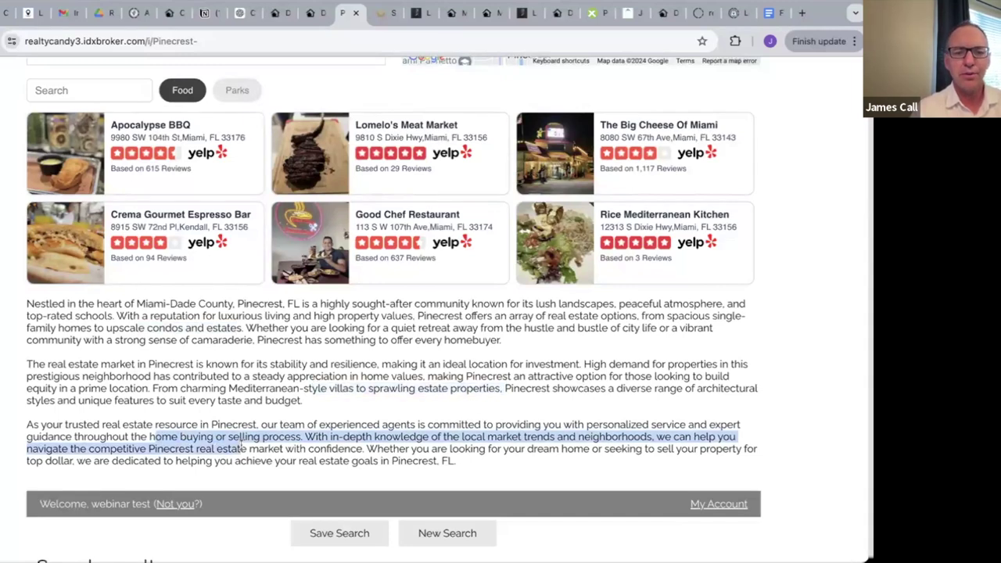
pyautogui.click(102, 439)
pyautogui.scroll(-2, 314, 449)
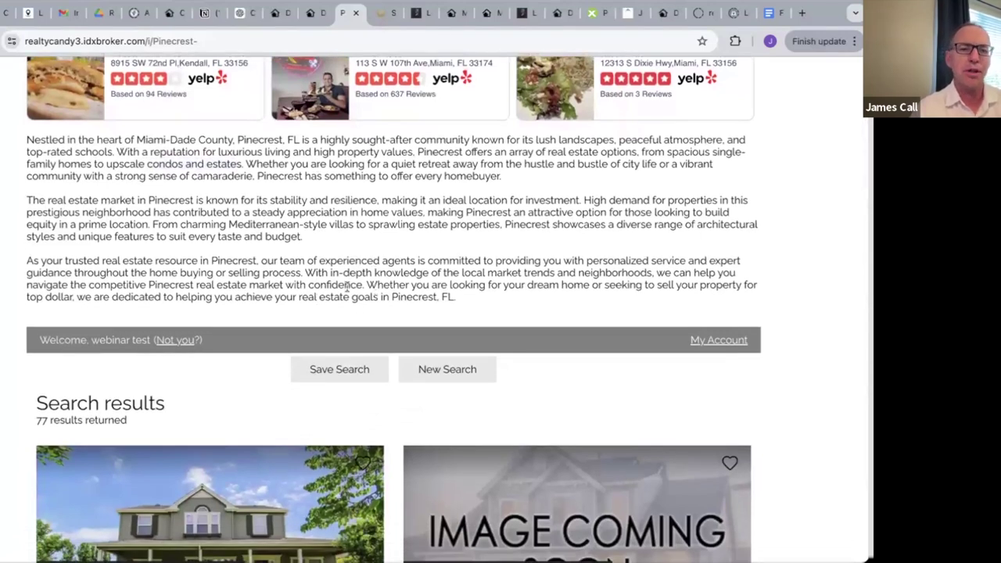
pyautogui.moveTo(210, 286); pyautogui.dragTo(377, 296)
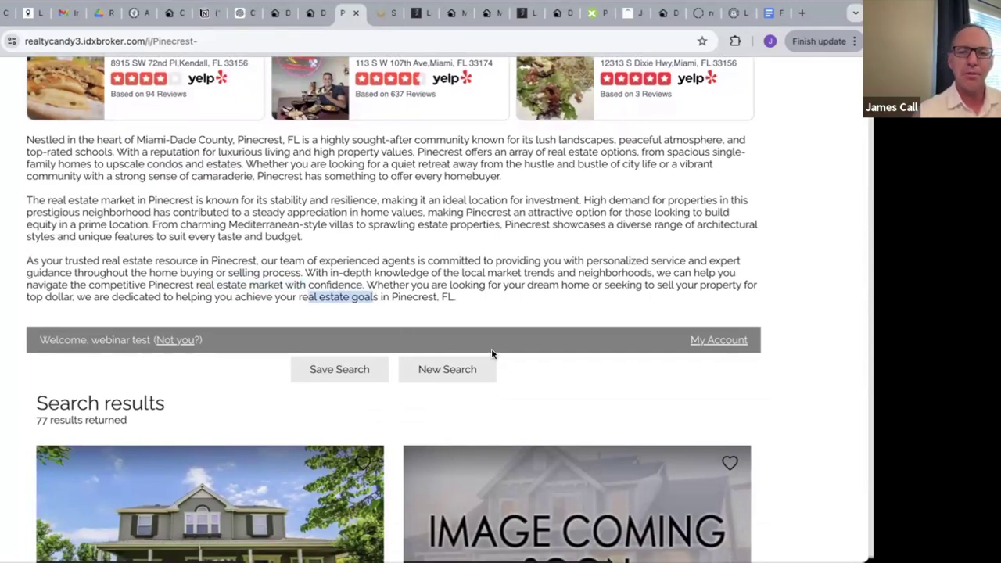
# Step: Browse the Pinecrest search results, examining the listing cards' prices, addresses and bedroom details
pyautogui.scroll(-2, 498, 382)
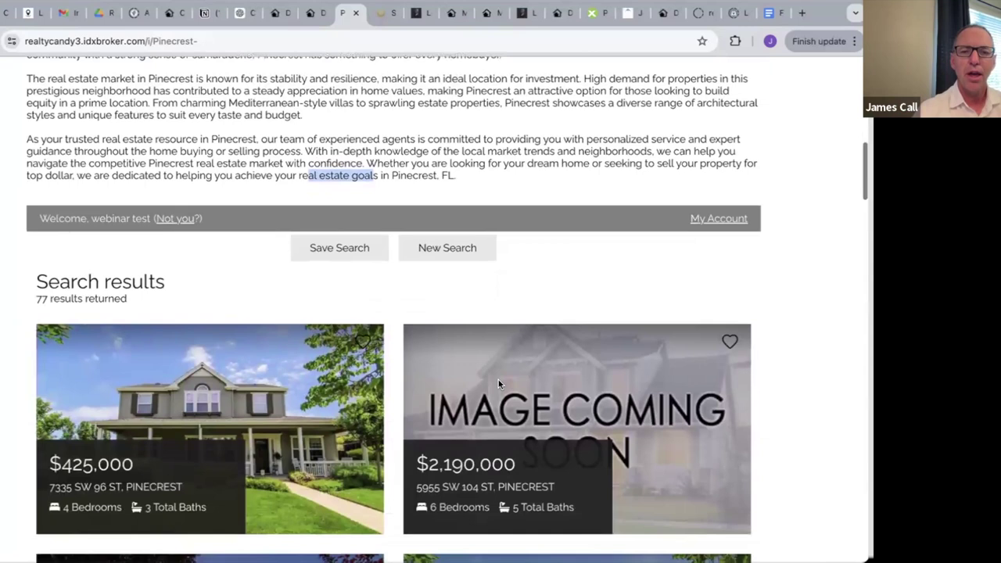
pyautogui.scroll(-6, 498, 380)
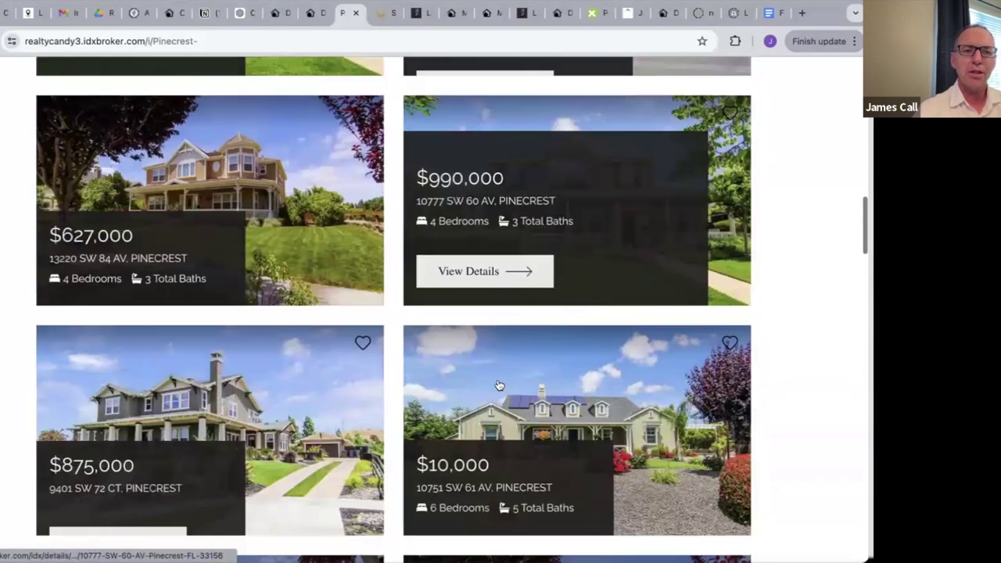
pyautogui.scroll(-3, 500, 385)
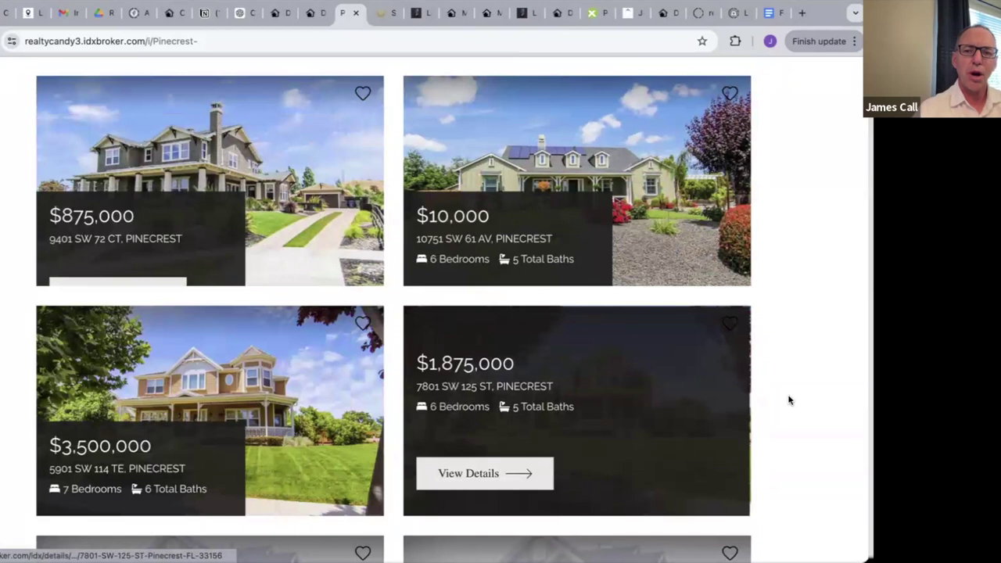
pyautogui.scroll(-4, 801, 402)
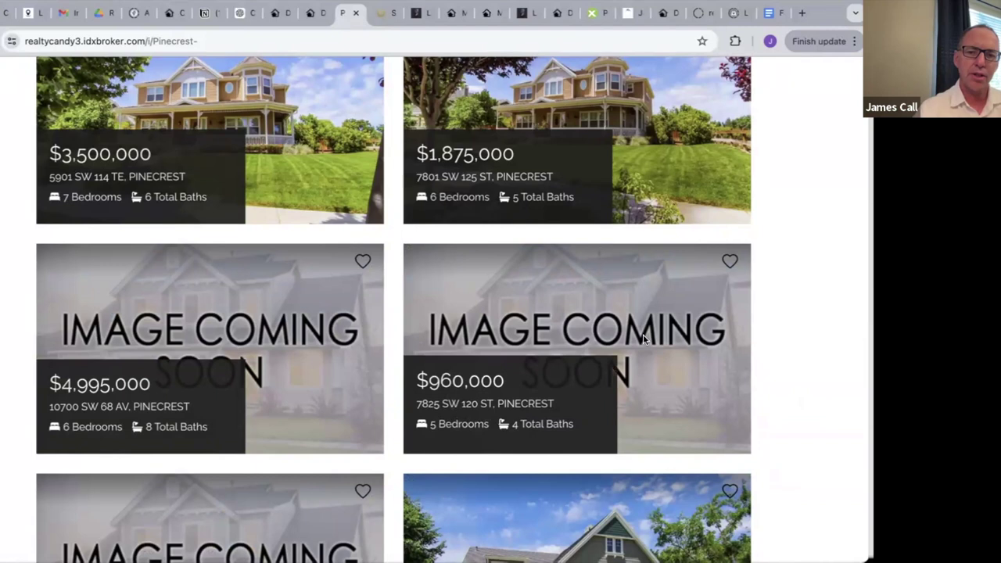
pyautogui.moveTo(655, 323)
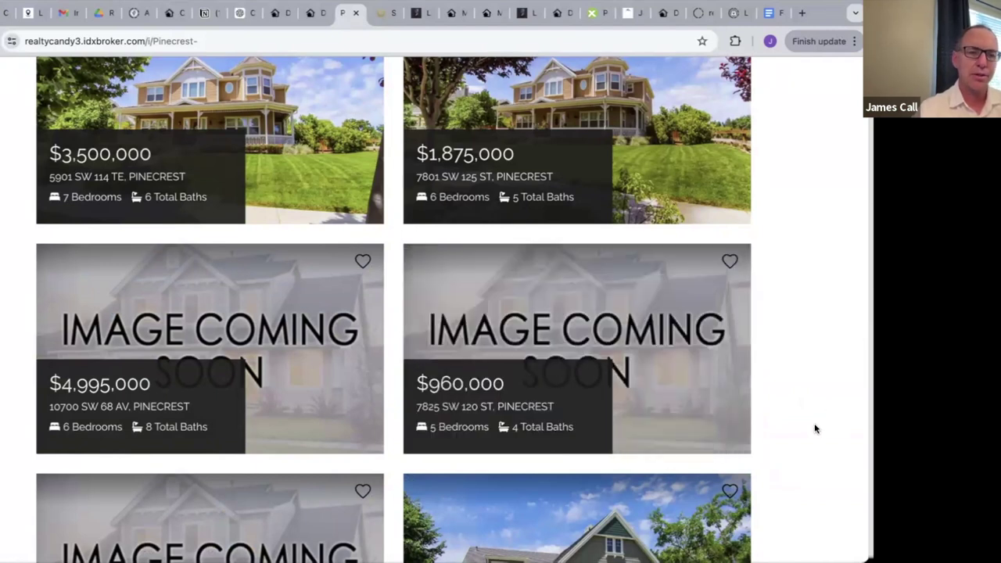
pyautogui.scroll(-9, 815, 429)
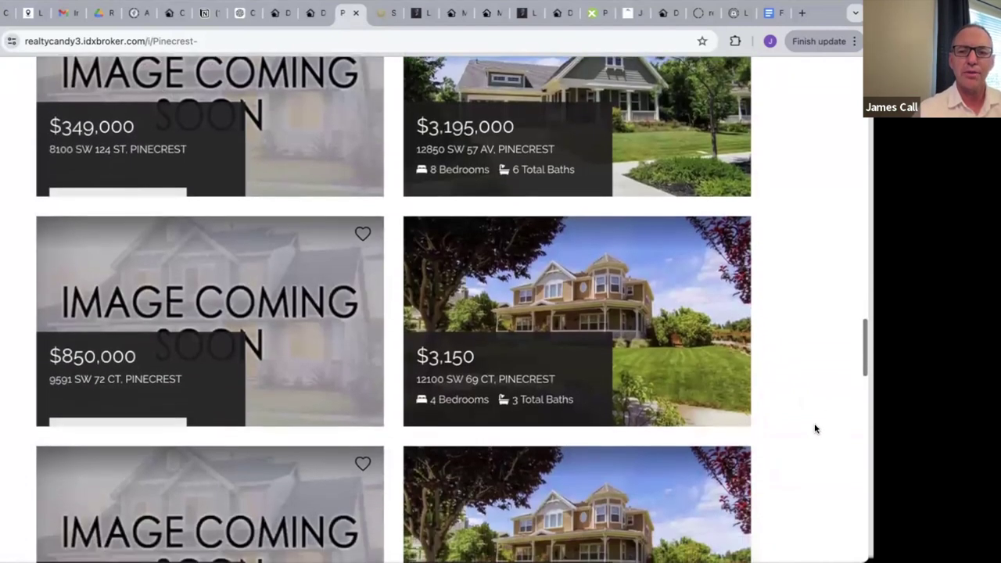
pyautogui.scroll(9, 815, 428)
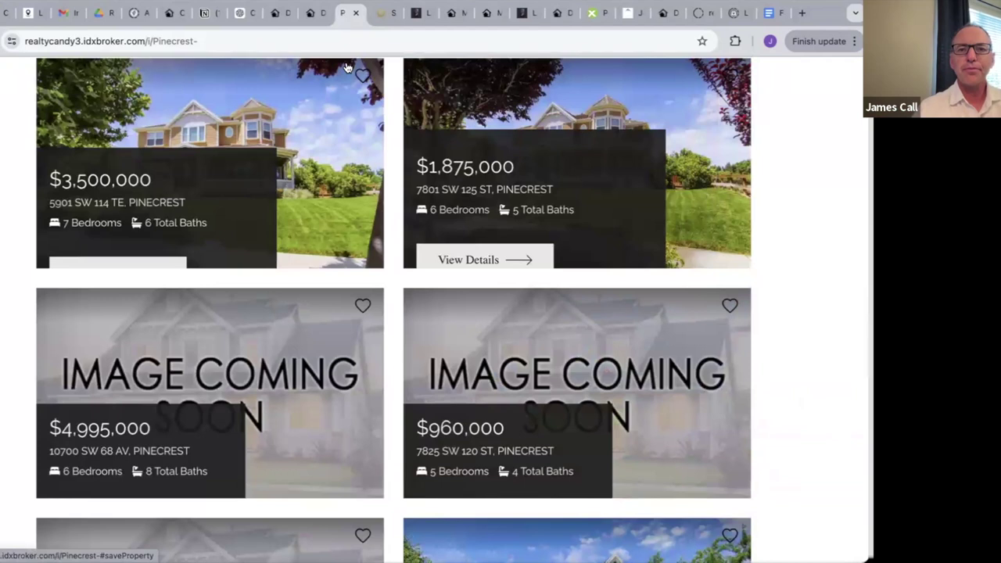
# Step: Copy the Pinecrest community page's web address and return to the LeaderCRM page builder
pyautogui.click(421, 13)
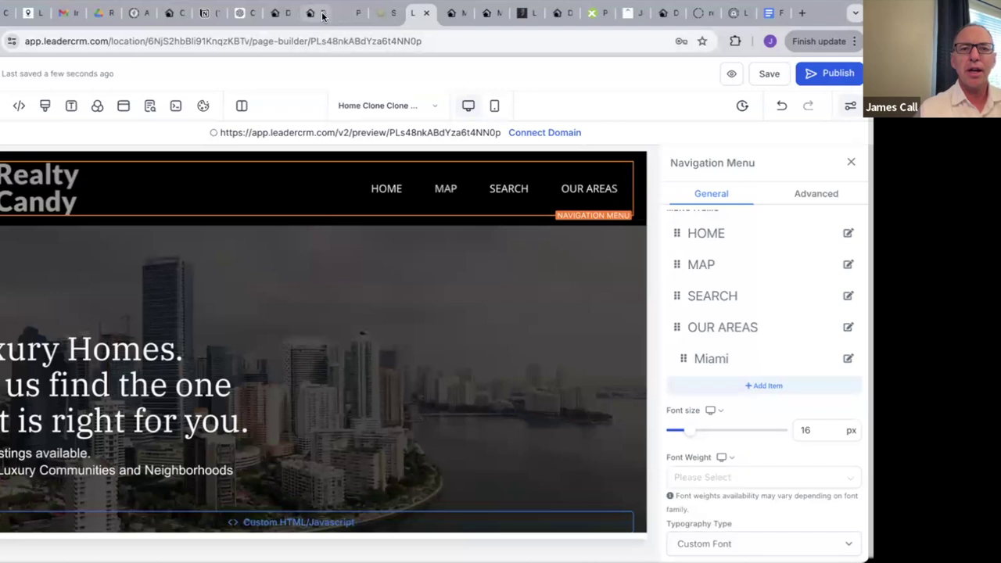
pyautogui.click(352, 14)
pyautogui.click(252, 38)
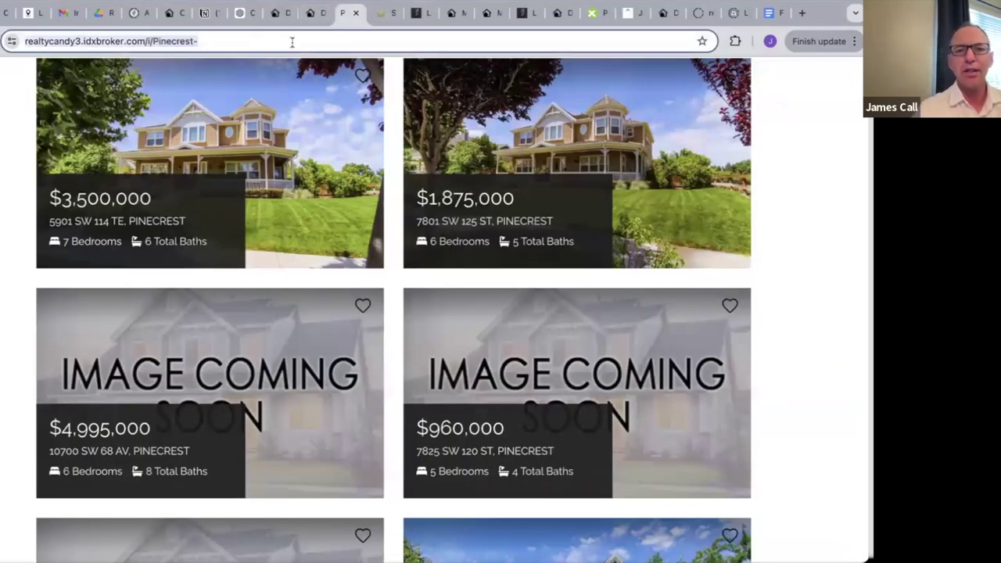
pyautogui.click(423, 19)
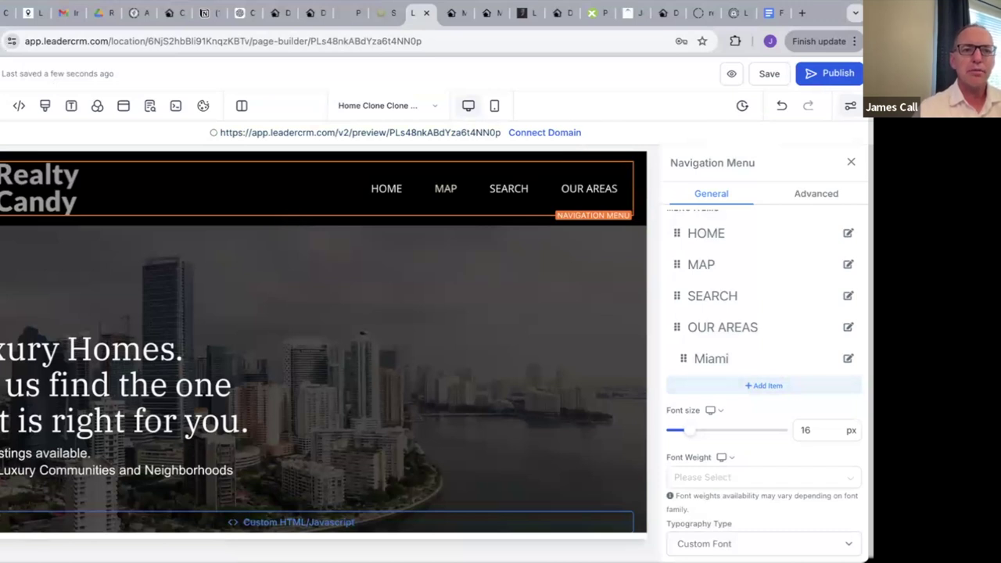
# Step: Reopen the website's Home page for editing and bring up the menu items of its header navigation menu
pyautogui.press('super+r')
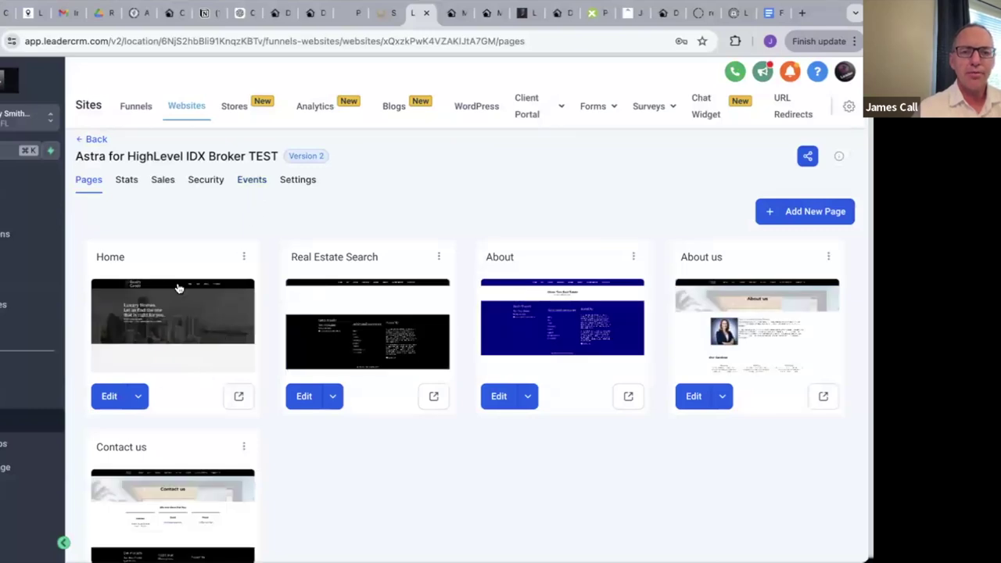
pyautogui.click(109, 396)
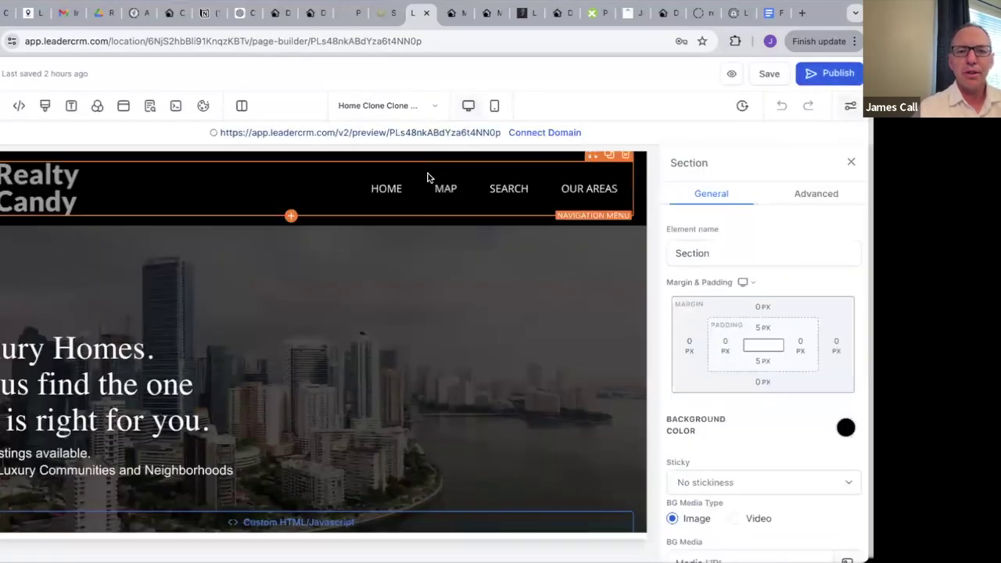
pyautogui.moveTo(562, 195)
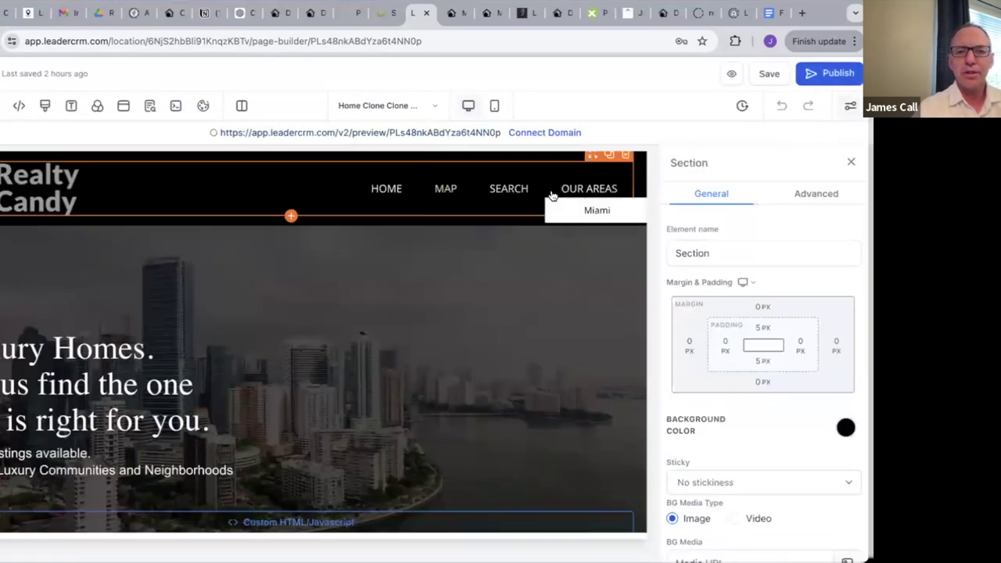
pyautogui.click(604, 191)
pyautogui.scroll(-5, 753, 309)
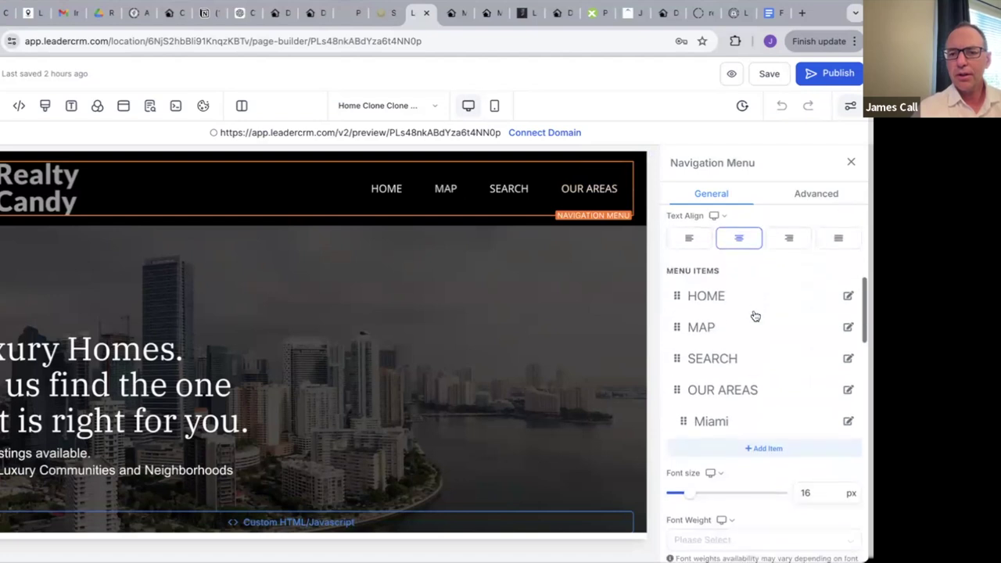
# Step: Add a new item to the navigation menu and title it Pinecrest
pyautogui.click(772, 449)
pyautogui.click(771, 449)
pyautogui.click(368, 251)
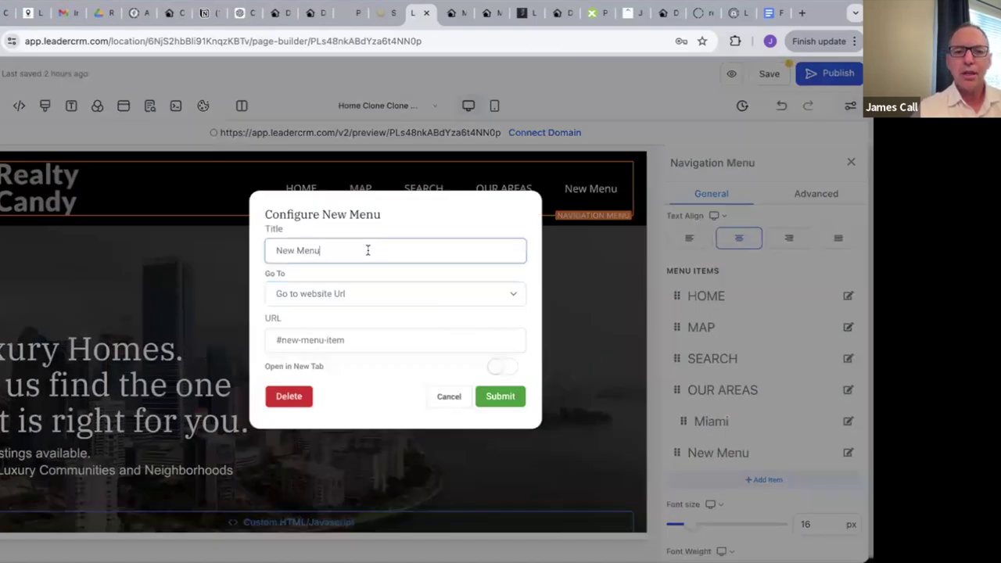
pyautogui.tripleClick(368, 251)
pyautogui.write('Pinecrest')
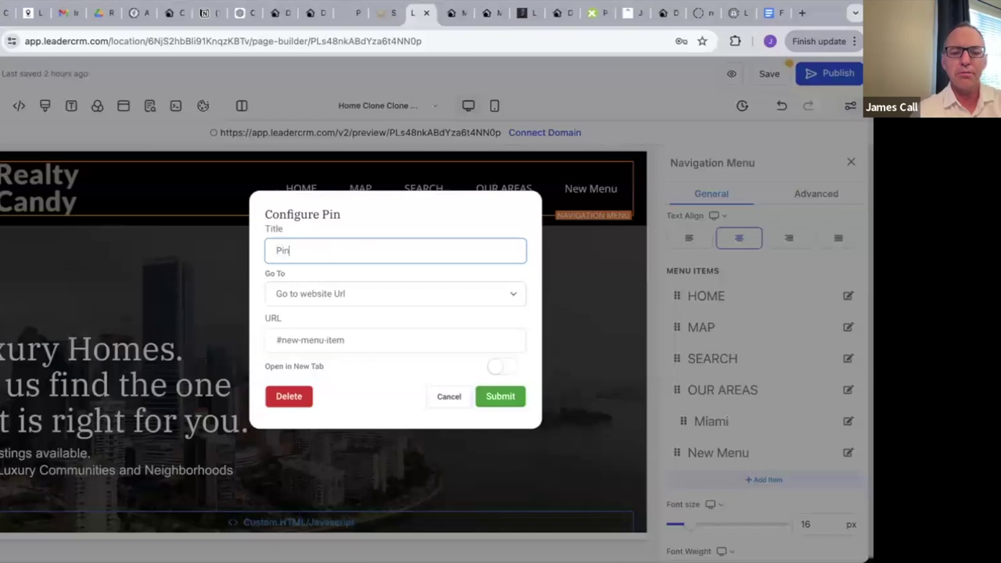
pyautogui.click(368, 301)
pyautogui.click(370, 295)
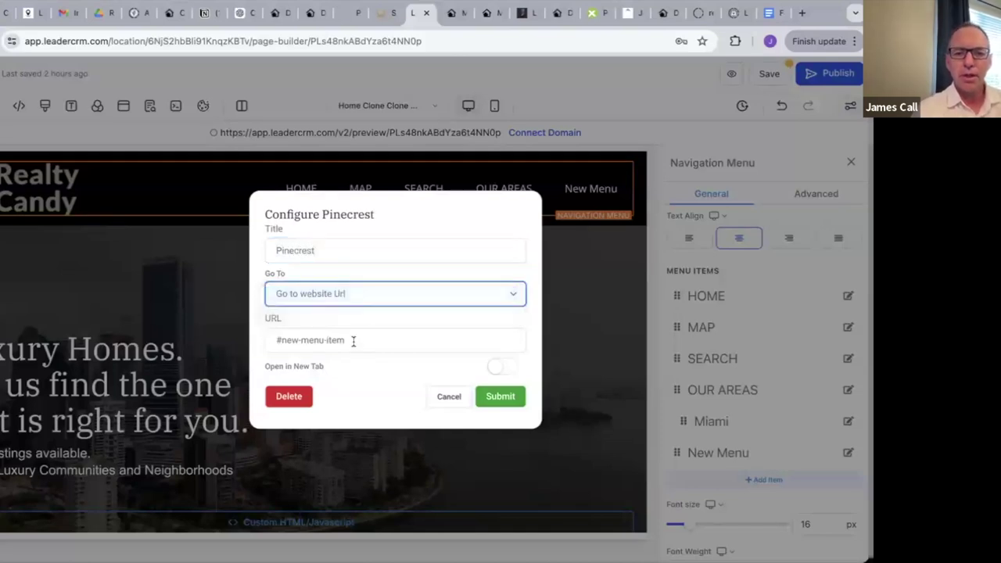
pyautogui.click(353, 341)
pyautogui.tripleClick(353, 340)
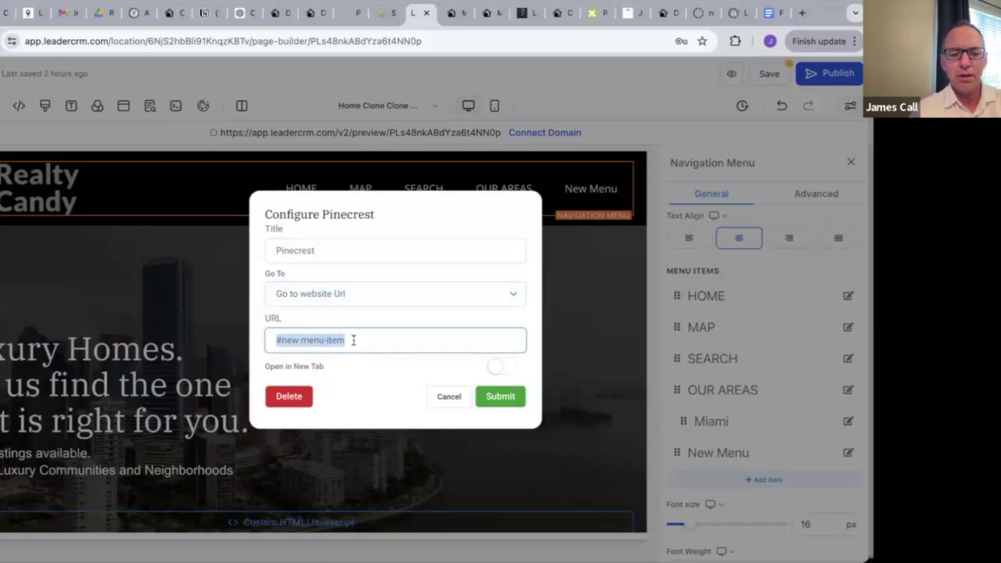
pyautogui.write('https://realtycandy.idxbroker.com/i/Pinecrest')
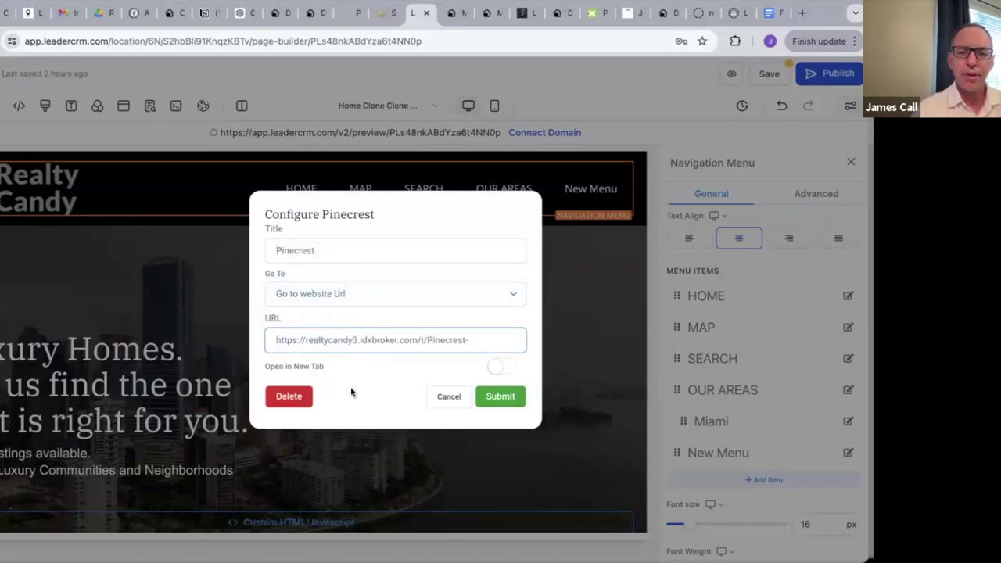
pyautogui.press('BackSpace')
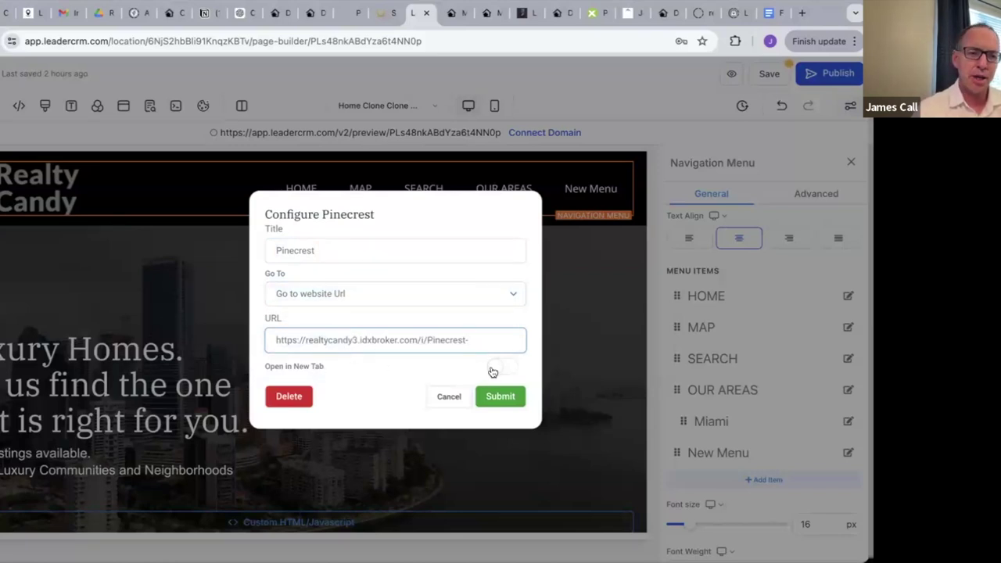
pyautogui.click(498, 397)
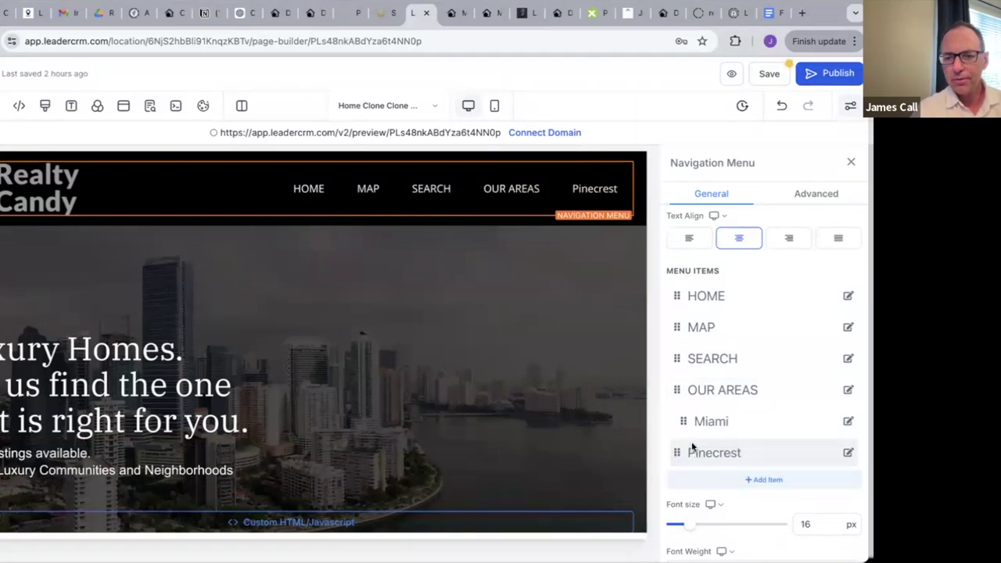
# Step: Nest the Pinecrest menu item under OUR AREAS below Miami and save the Home page
pyautogui.moveTo(704, 444); pyautogui.dragTo(704, 436)
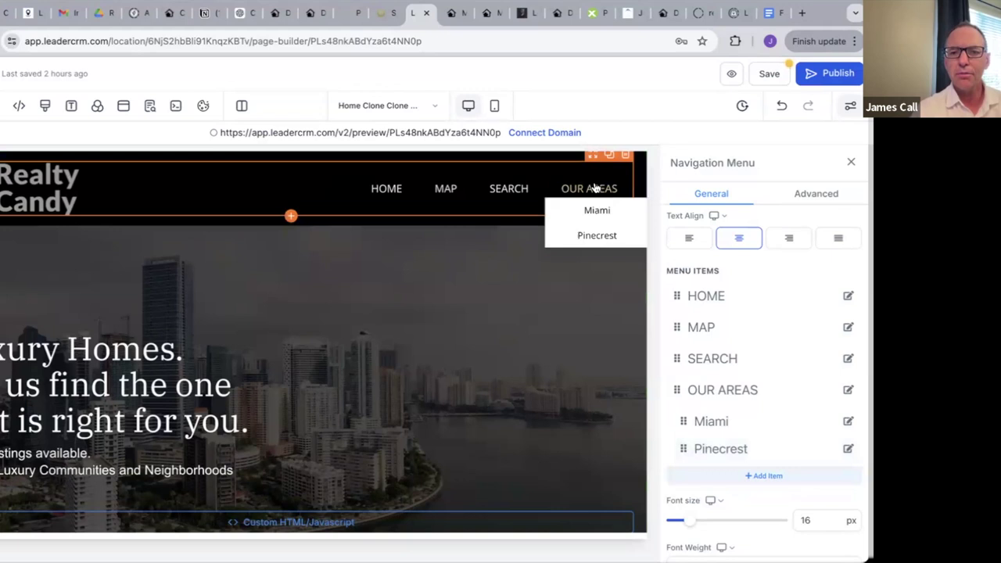
pyautogui.click(780, 73)
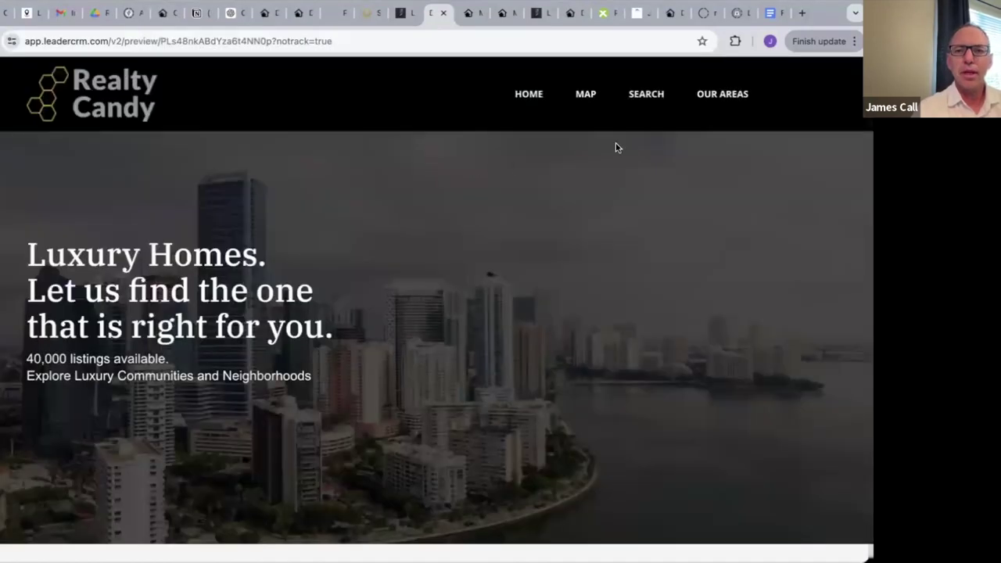
# Step: Open Pinecrest from OUR AREAS in the site preview and compare the community page's header with the home page's
pyautogui.moveTo(729, 96)
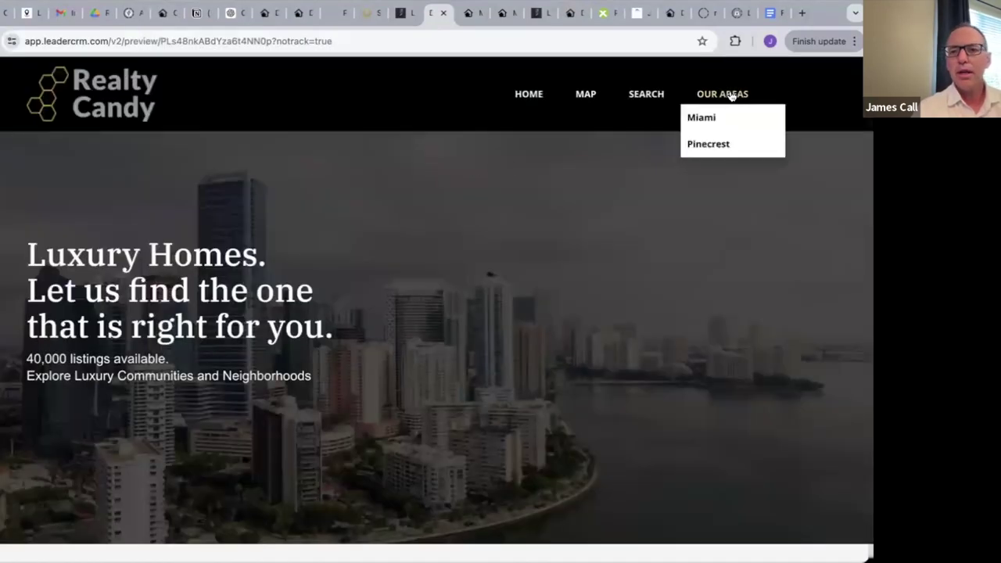
pyautogui.click(718, 146)
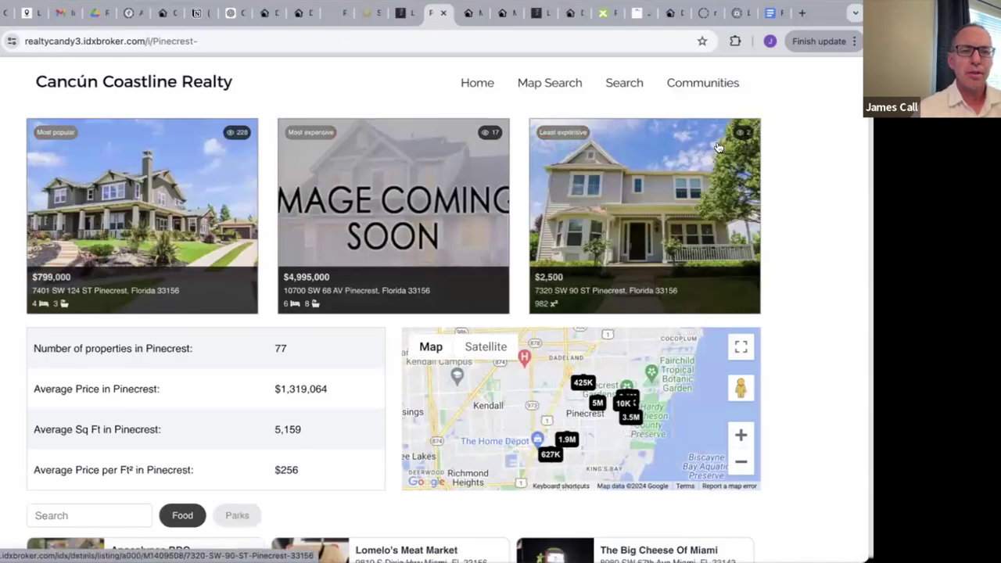
pyautogui.moveTo(253, 83); pyautogui.dragTo(594, 83)
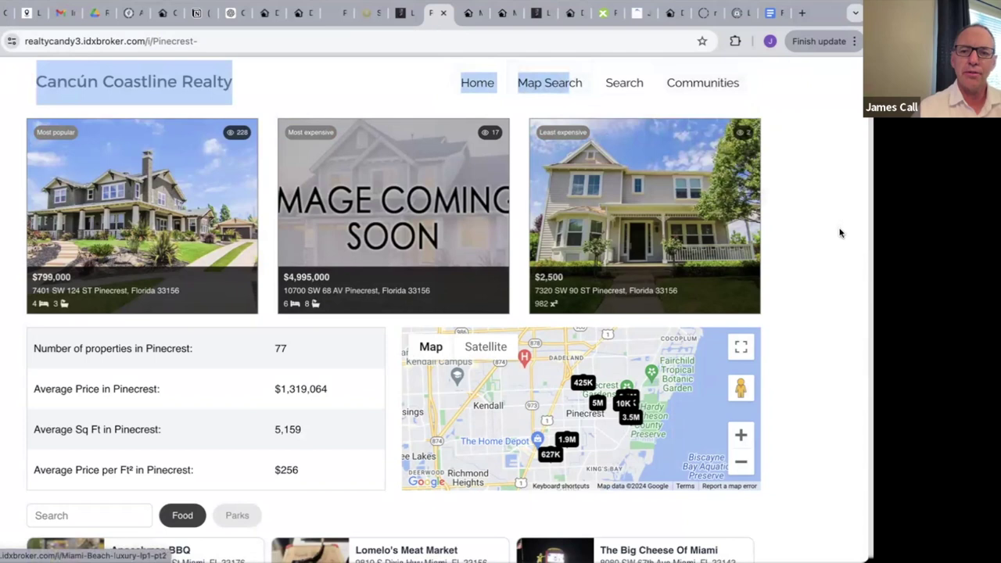
pyautogui.click(841, 230)
pyautogui.hotkey('alt', 'Left')
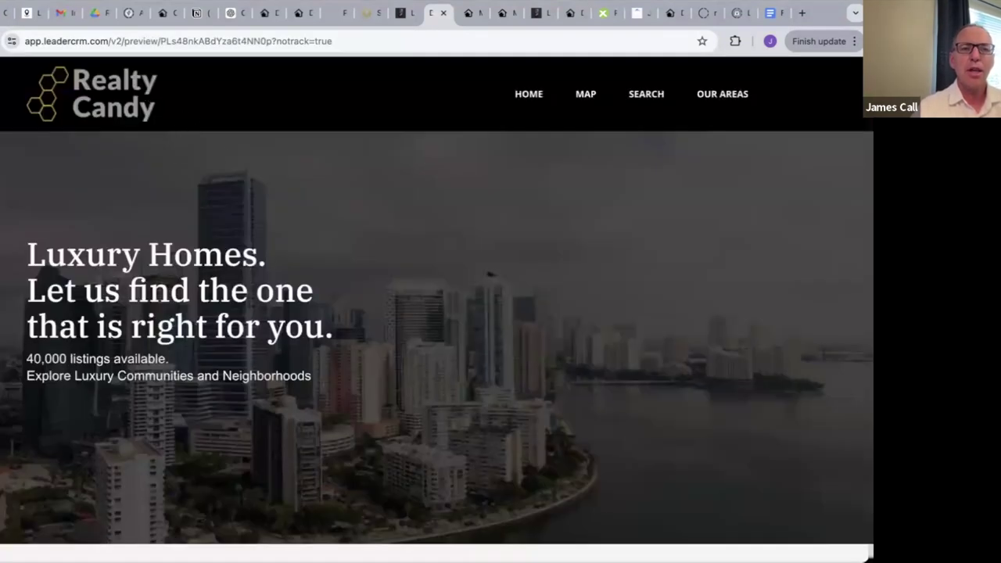
pyautogui.hotkey('alt', 'Right')
# Step: Look through the linked Pinecrest page's Yelp businesses, description and listing results
pyautogui.scroll(-15, 342, 322)
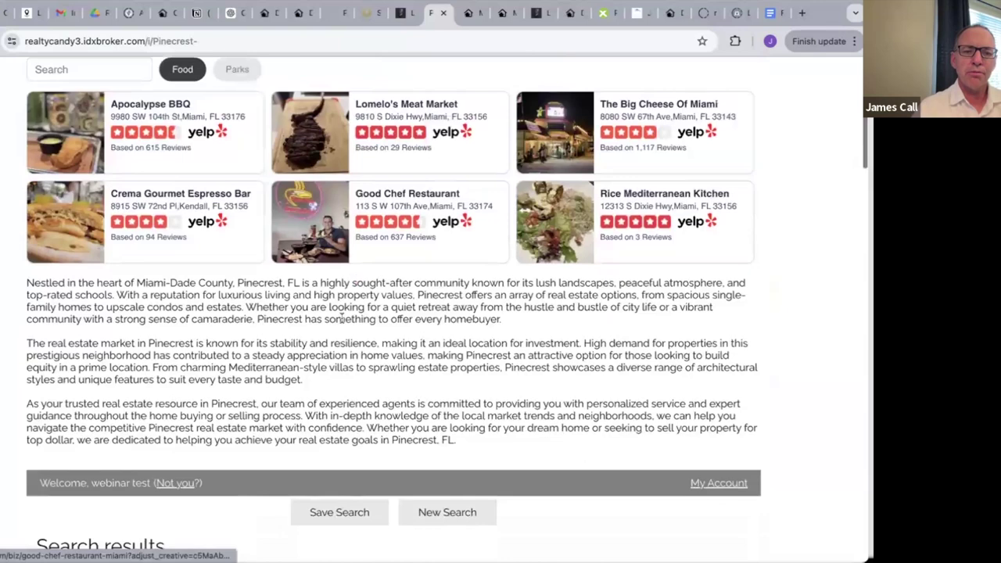
pyautogui.scroll(-13, 342, 323)
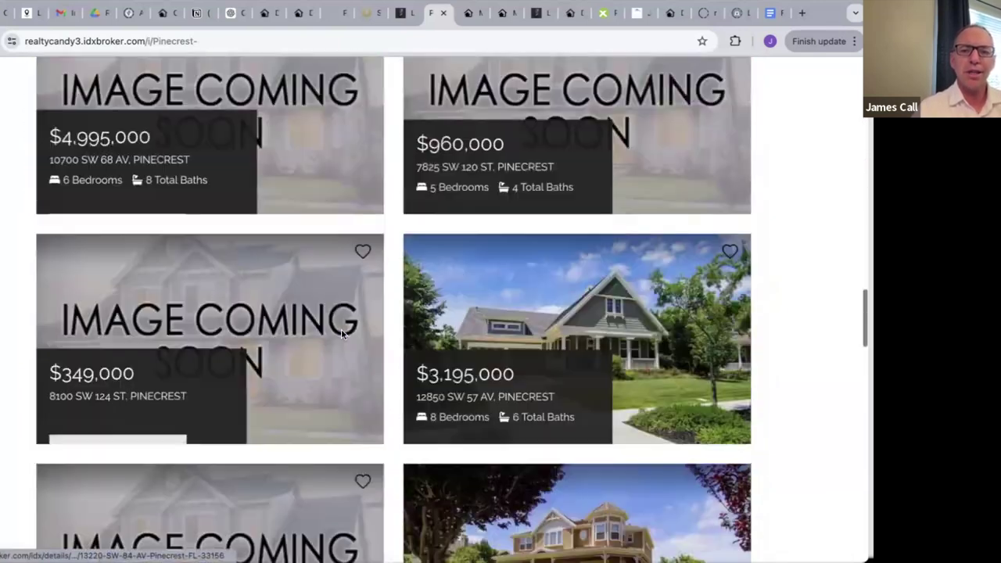
pyautogui.scroll(12, 345, 336)
pyautogui.scroll(4, 344, 336)
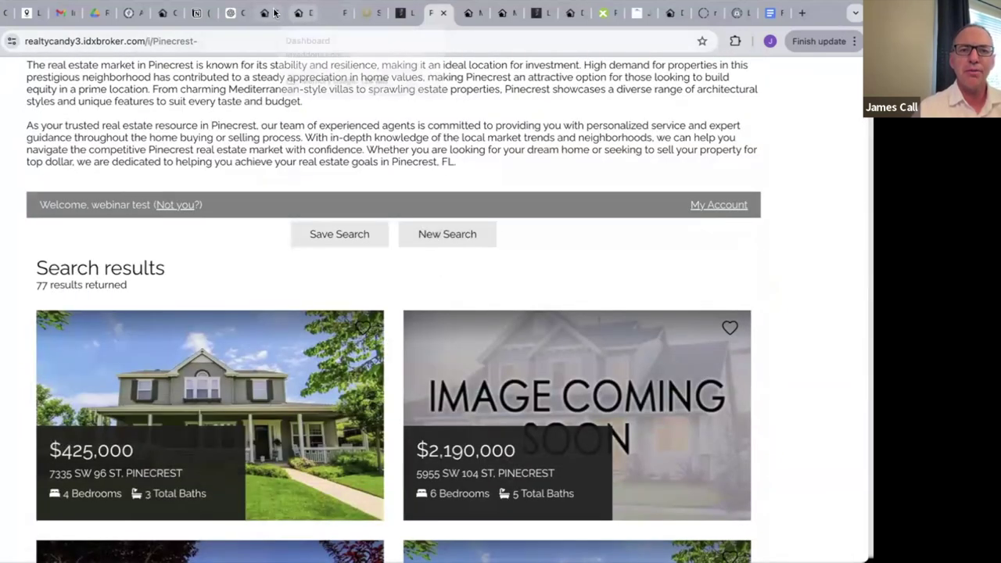
# Step: Return to the One-click Community app and reload it to get a blank setup form
pyautogui.click(299, 14)
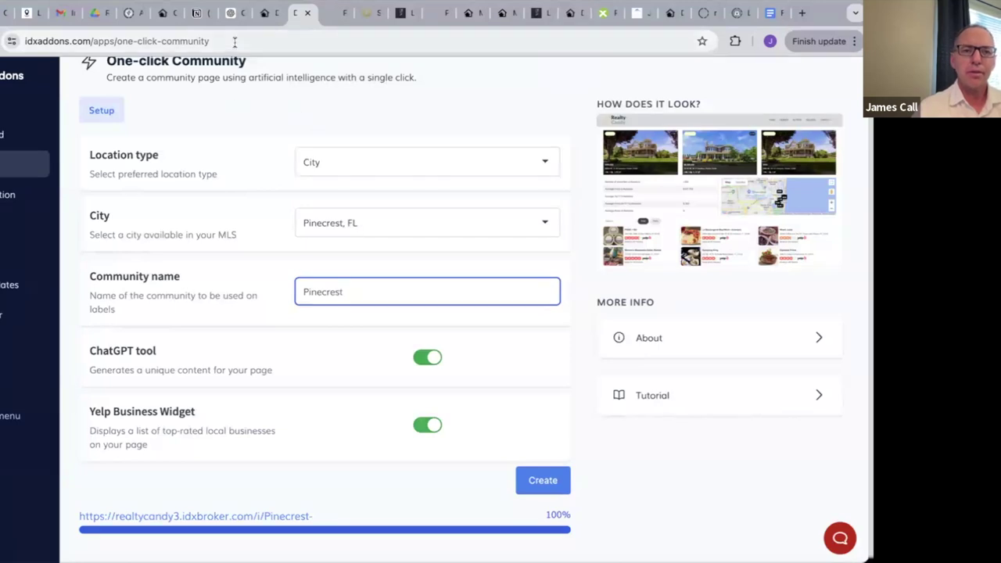
pyautogui.click(232, 41)
pyautogui.press('Return')
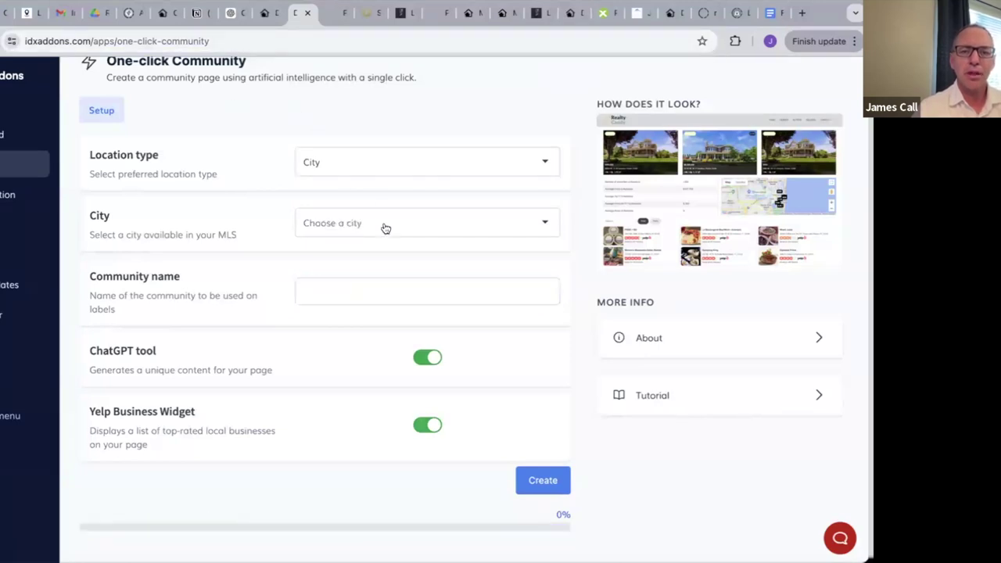
# Step: Choose Surfside, FL as the city and enter Surfside as the community name
pyautogui.click(383, 223)
pyautogui.scroll(-15, 393, 298)
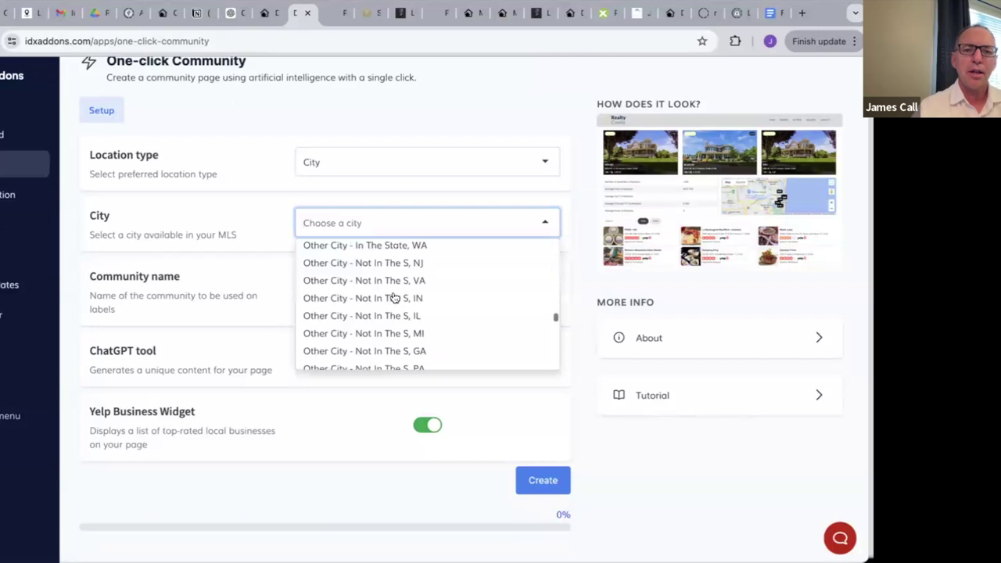
pyautogui.click(342, 282)
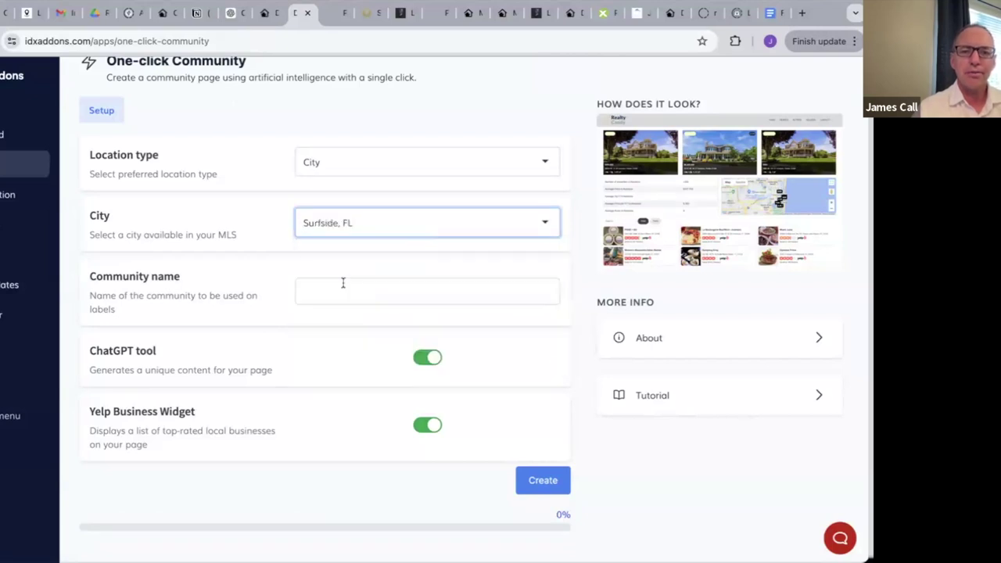
pyautogui.click(347, 290)
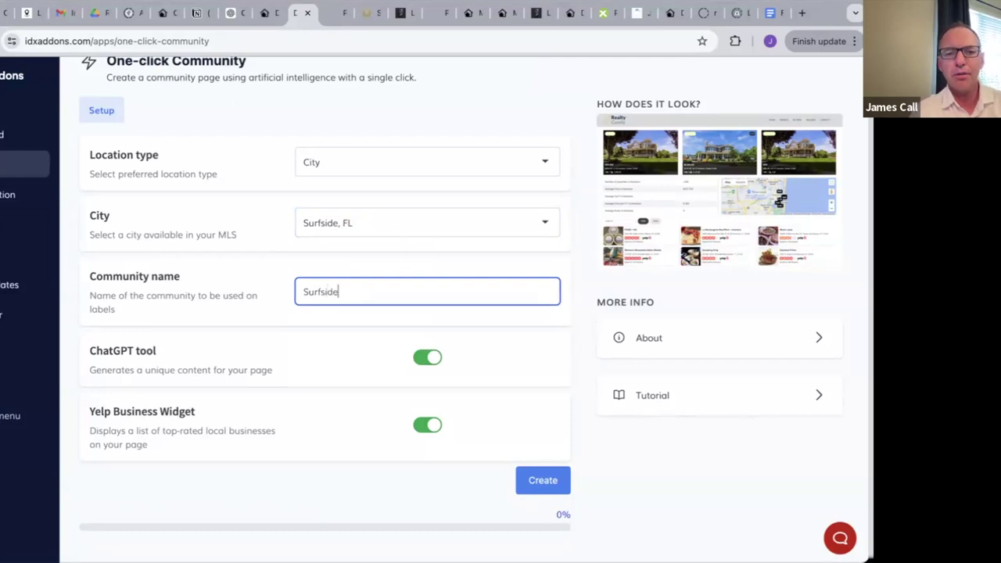
# Step: Create the Surfside community page and copy the generated page's link address
pyautogui.click(543, 480)
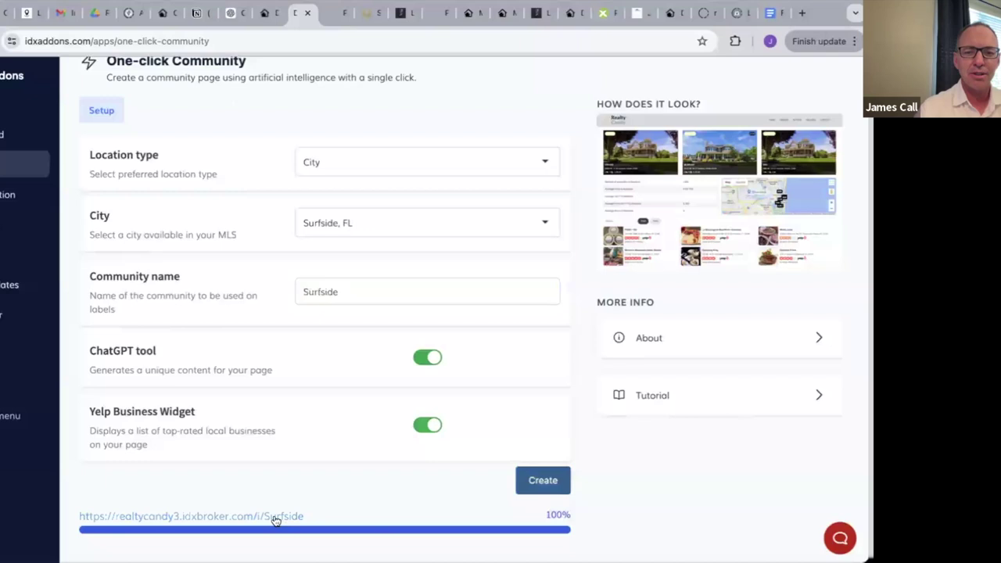
pyautogui.rightClick(243, 518)
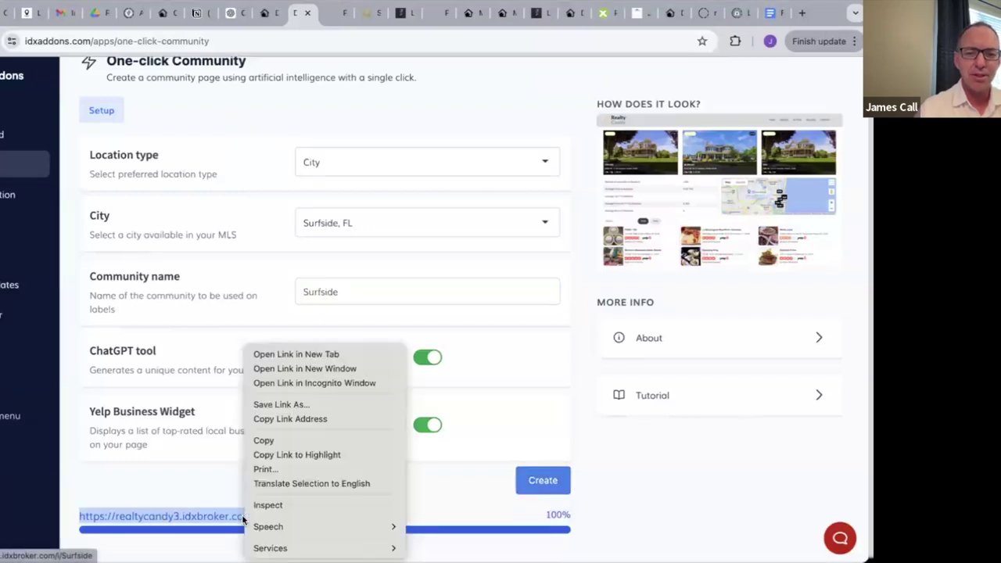
pyautogui.click(302, 422)
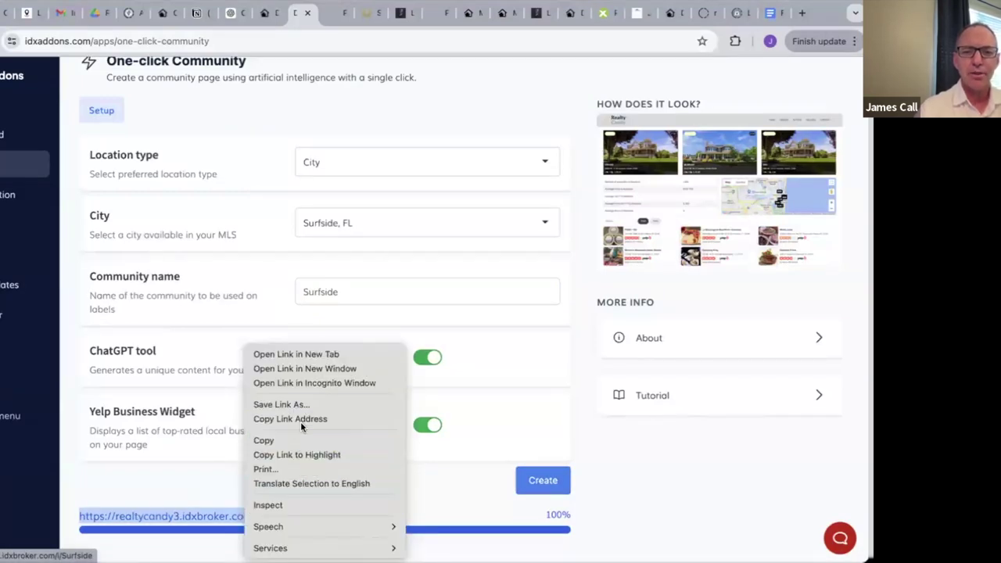
# Step: Switch to the website's page builder and add a navigation menu item titled Surfside
pyautogui.click(399, 15)
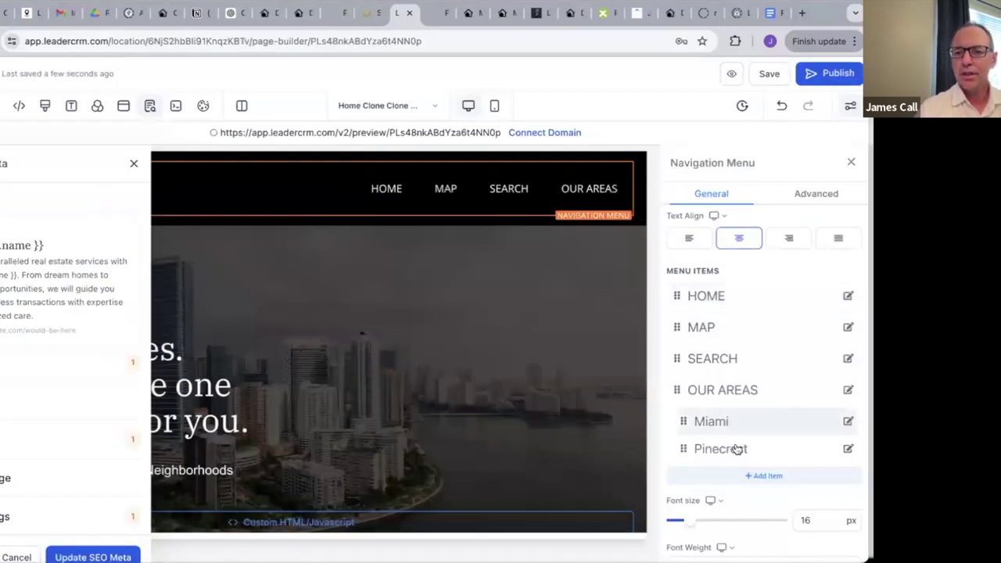
pyautogui.click(764, 476)
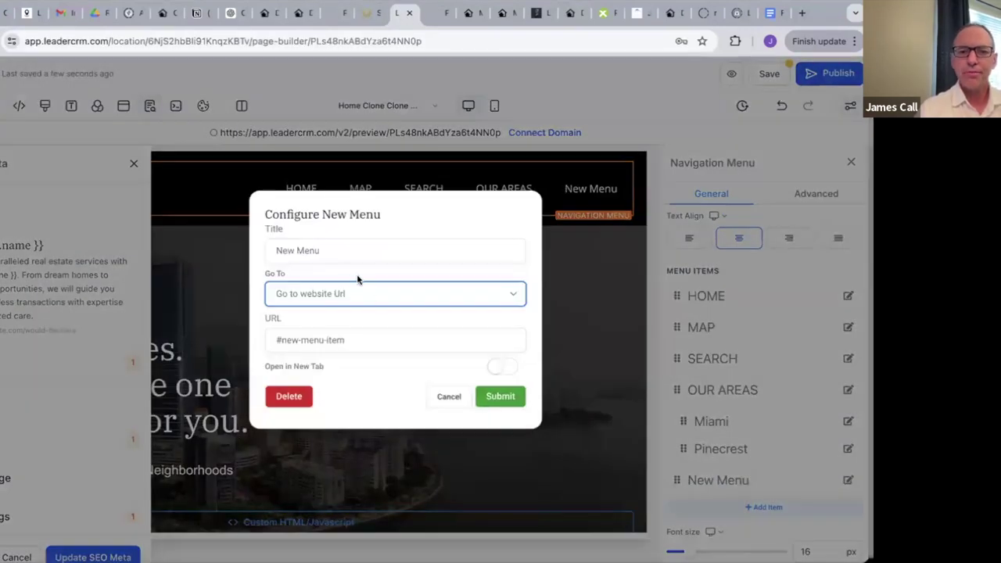
pyautogui.click(342, 246)
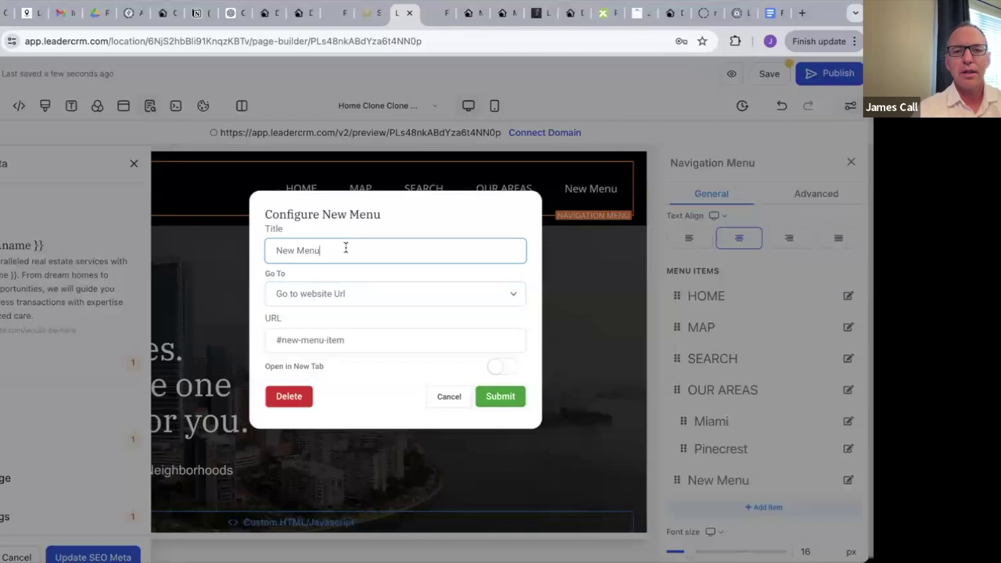
pyautogui.hotkey('ctrl', 'a')
pyautogui.write('Surfsid')
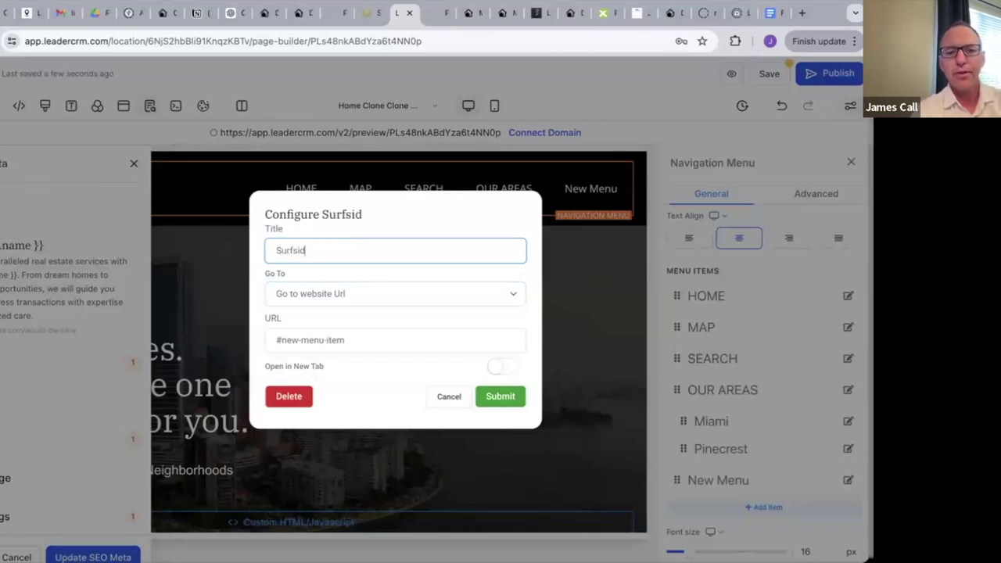
pyautogui.click(340, 295)
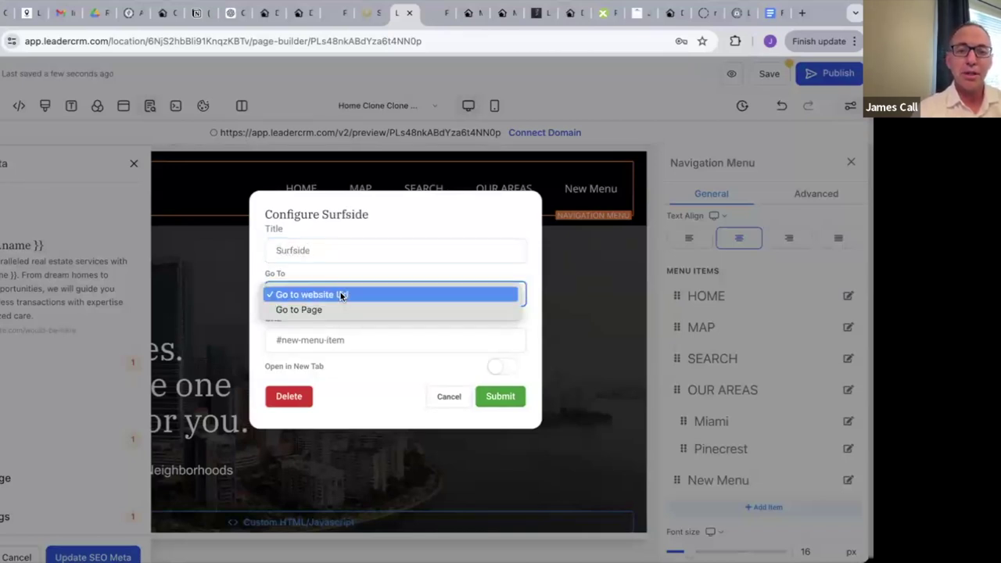
pyautogui.click(340, 295)
pyautogui.tripleClick(336, 339)
pyautogui.press('BackSpace')
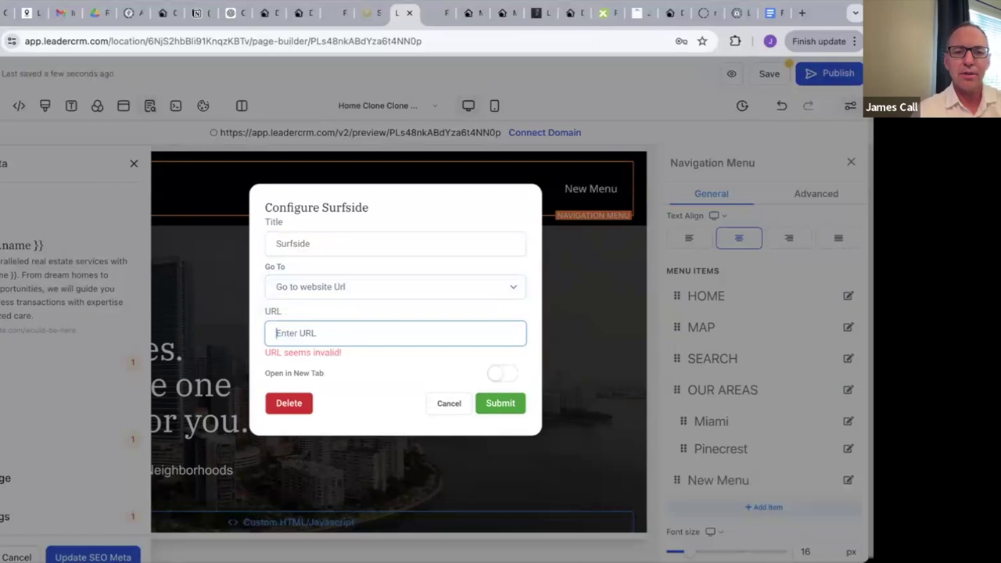
pyautogui.hotkey('ctrl', 'v')
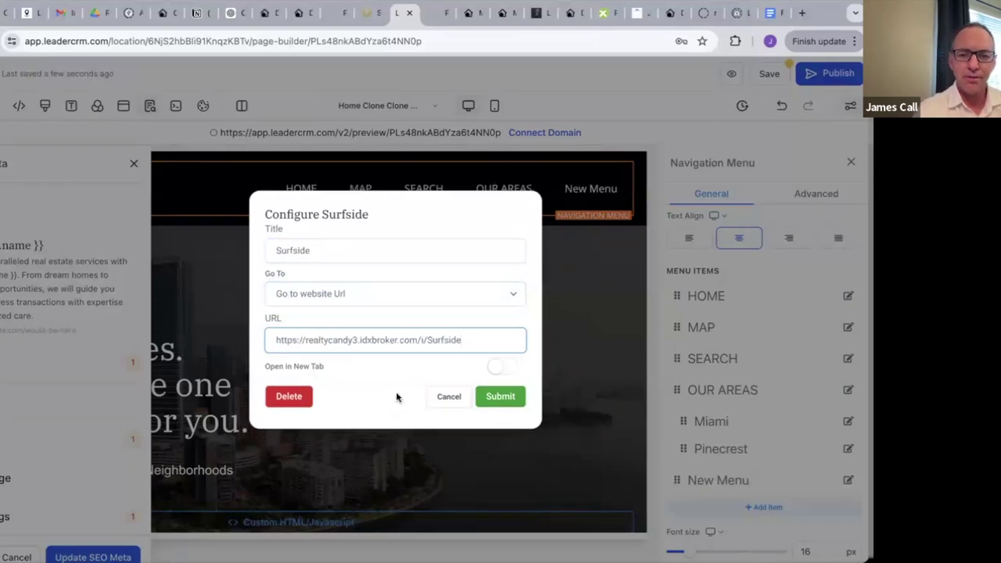
pyautogui.click(506, 399)
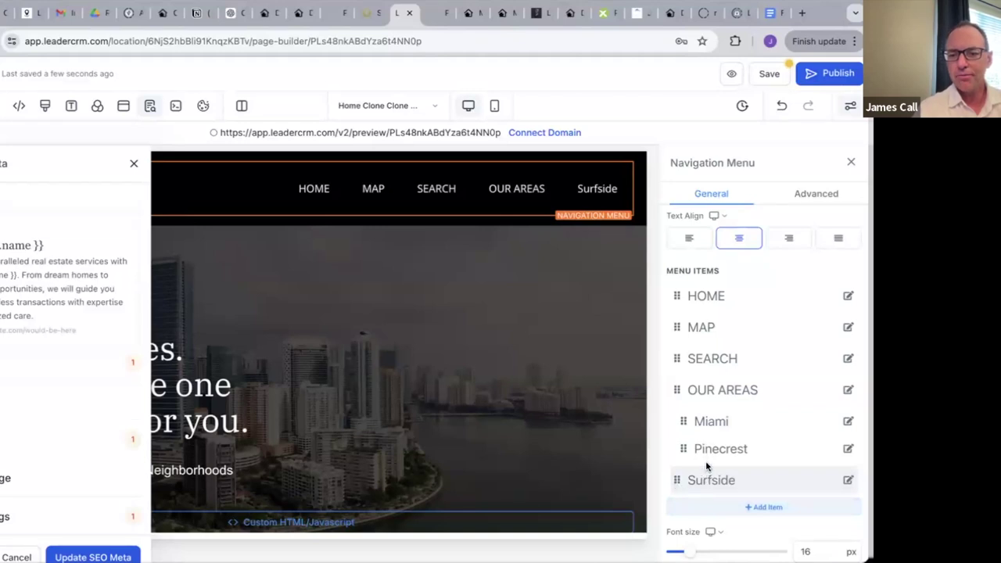
# Step: Nest the Surfside item under OUR AREAS below Pinecrest and save the page
pyautogui.moveTo(706, 466); pyautogui.dragTo(714, 474)
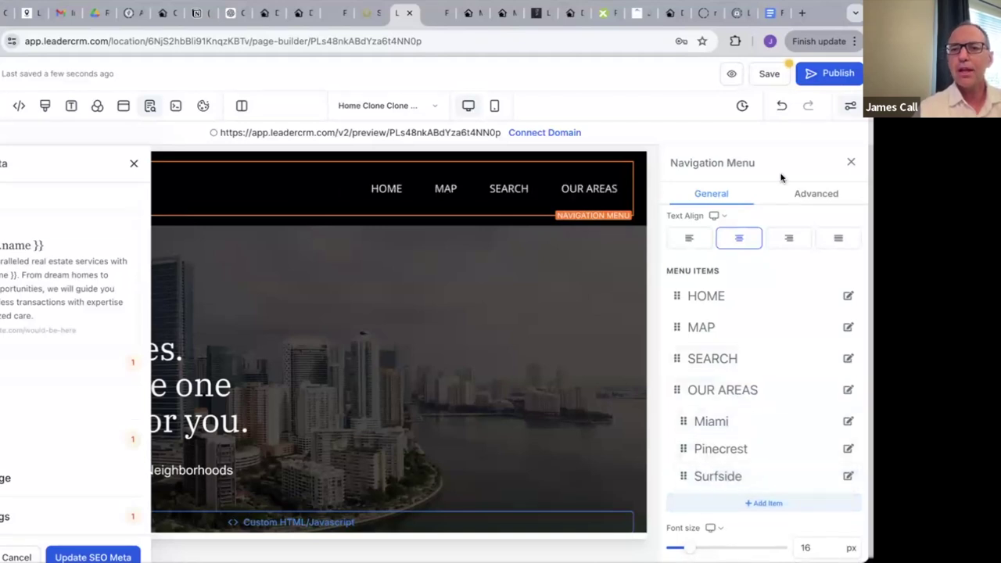
pyautogui.click(771, 75)
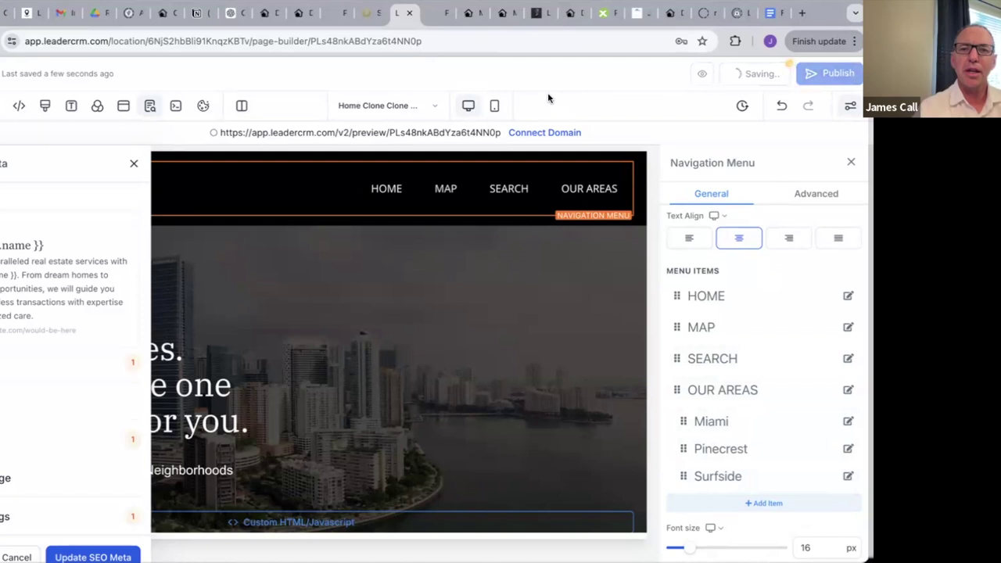
# Step: Return from the Pinecrest page to the site preview and open Surfside from OUR AREAS
pyautogui.click(435, 12)
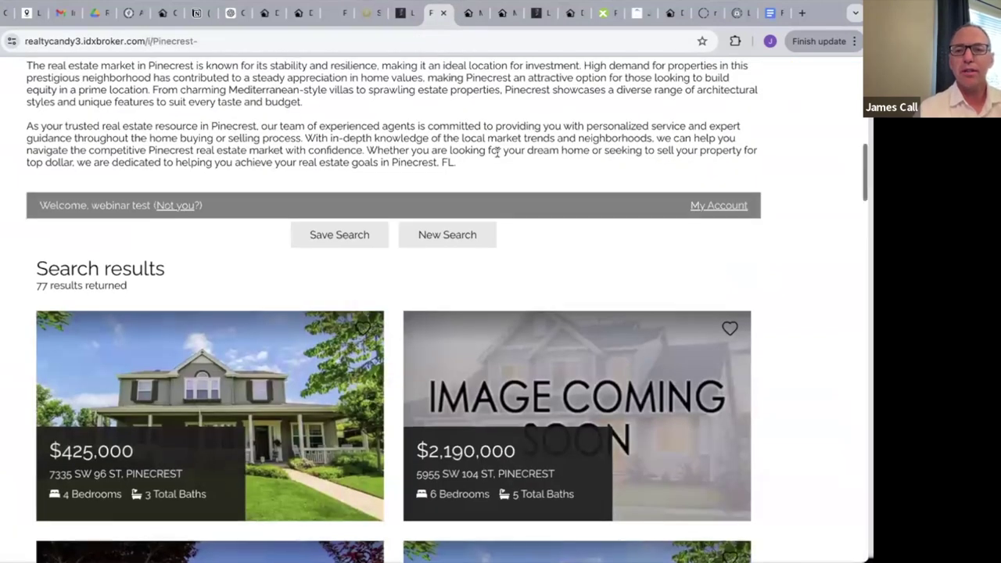
pyautogui.scroll(10, 497, 155)
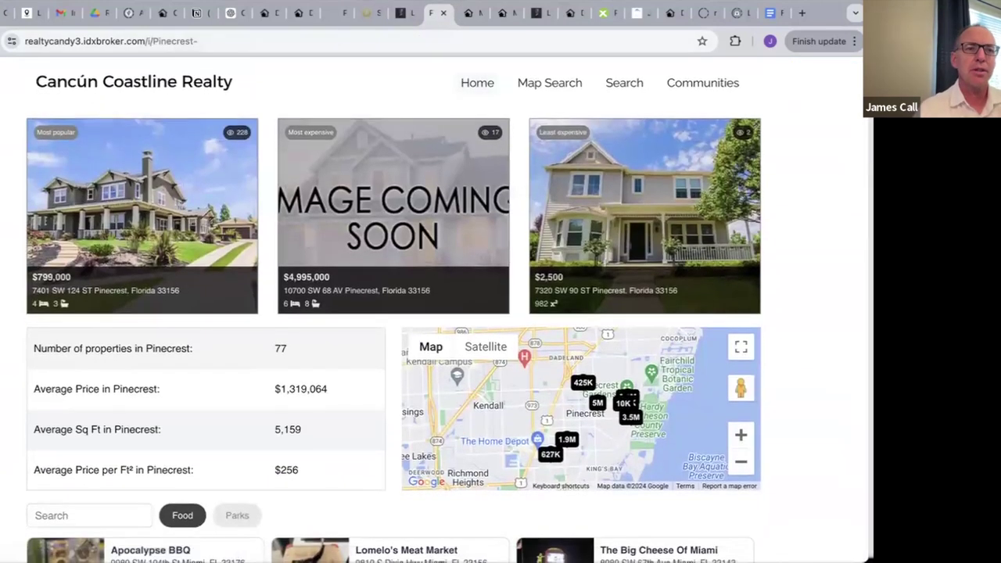
pyautogui.hotkey('alt', 'Left')
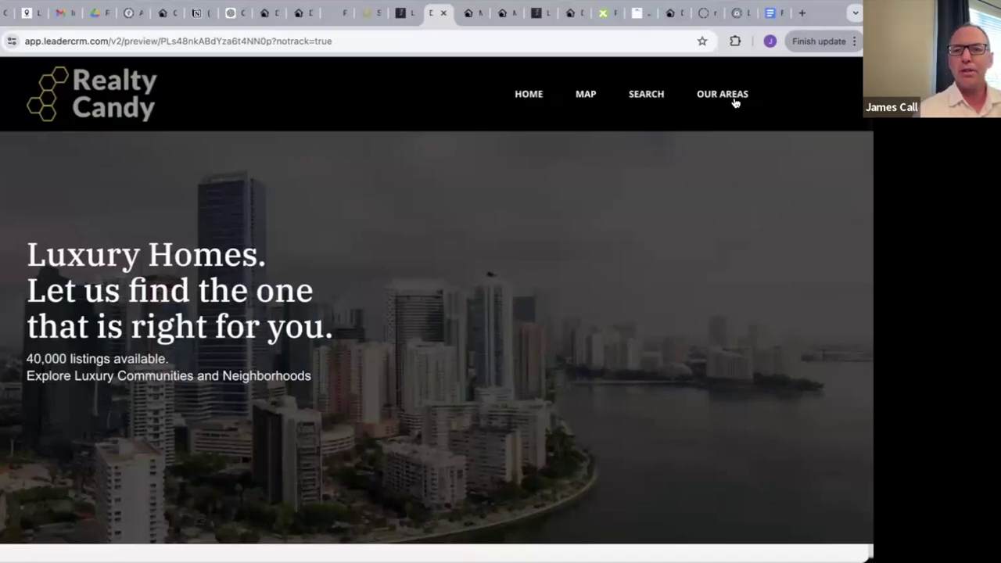
pyautogui.moveTo(732, 98)
pyautogui.click(723, 172)
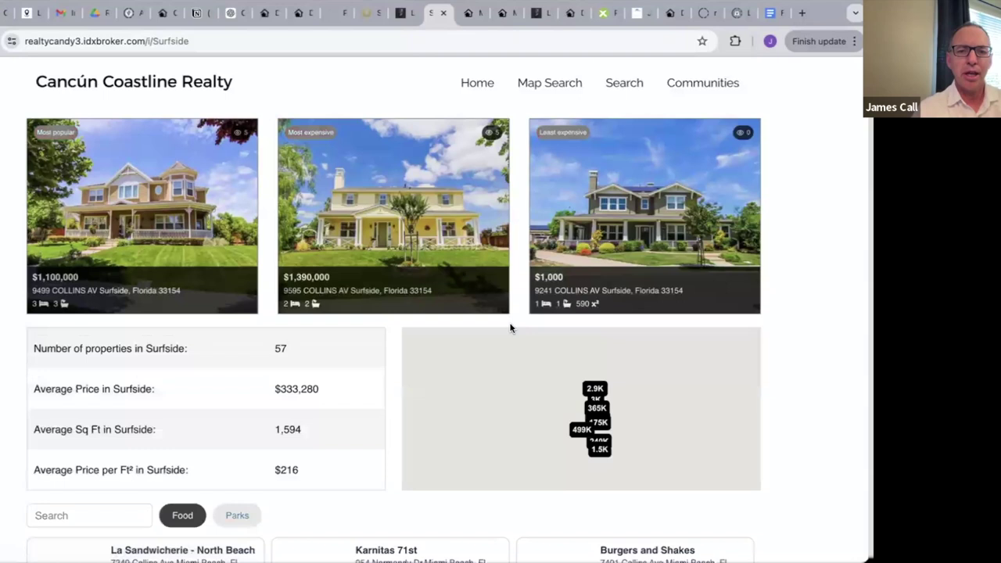
# Step: Look through the Surfside page's featured listings, market statistics, map, Yelp businesses, generated description and search results
pyautogui.scroll(-10, 322, 406)
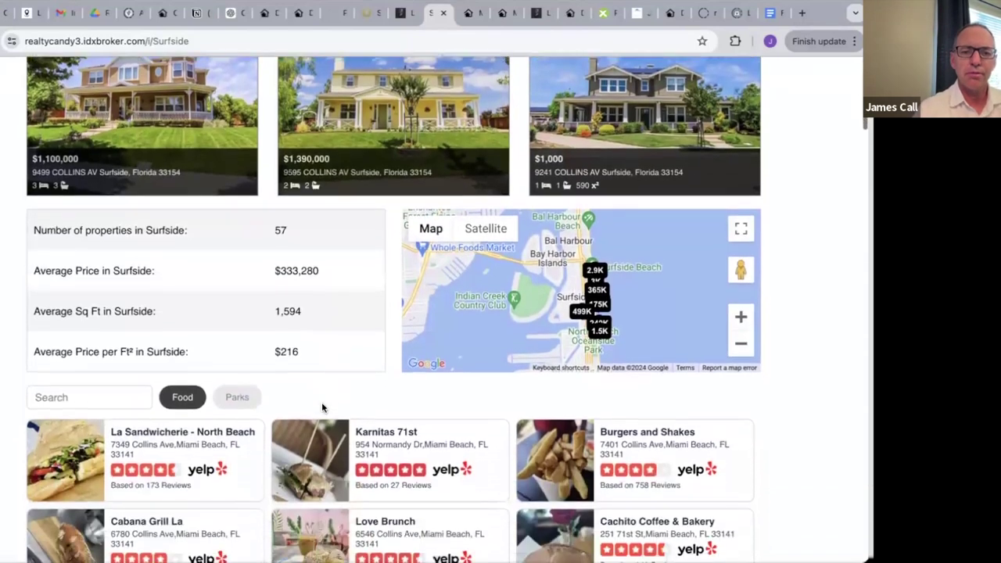
pyautogui.scroll(1, 321, 406)
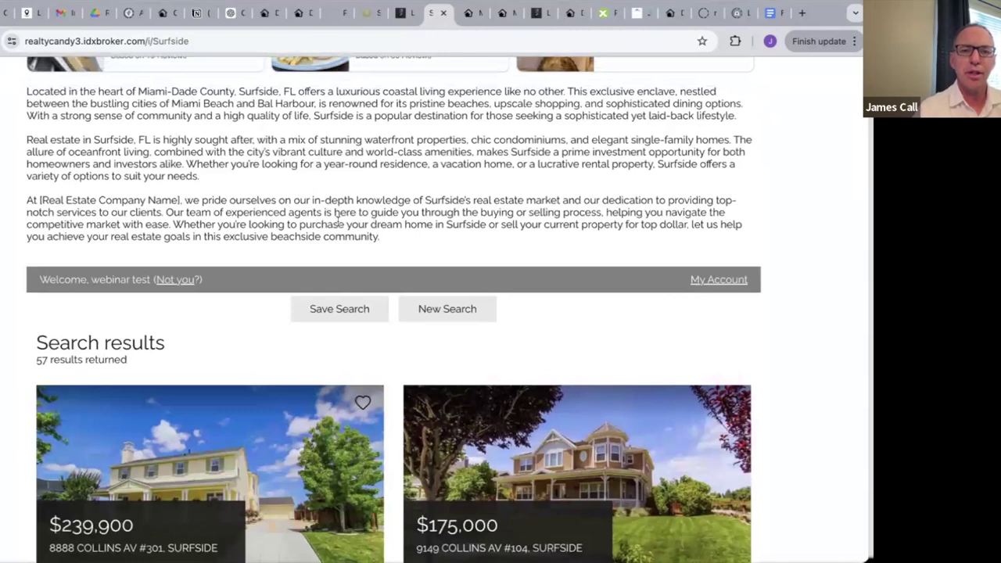
pyautogui.moveTo(339, 225); pyautogui.dragTo(360, 236)
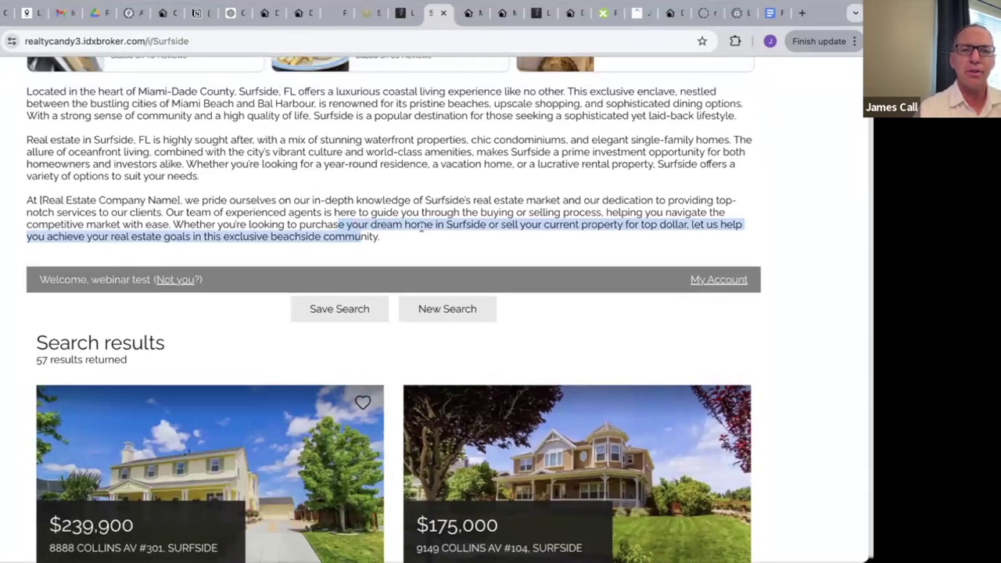
pyautogui.click(464, 245)
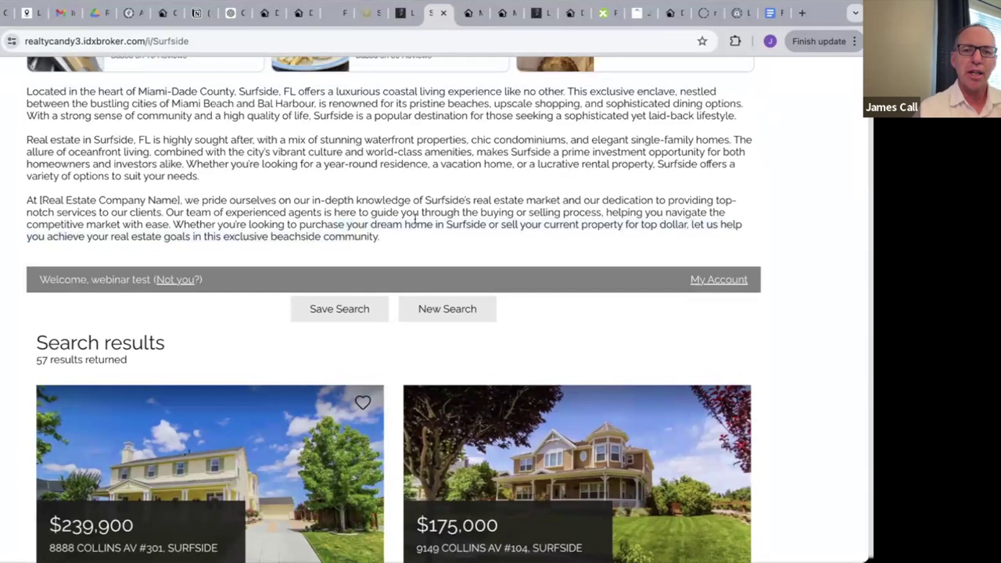
pyautogui.scroll(3, 415, 213)
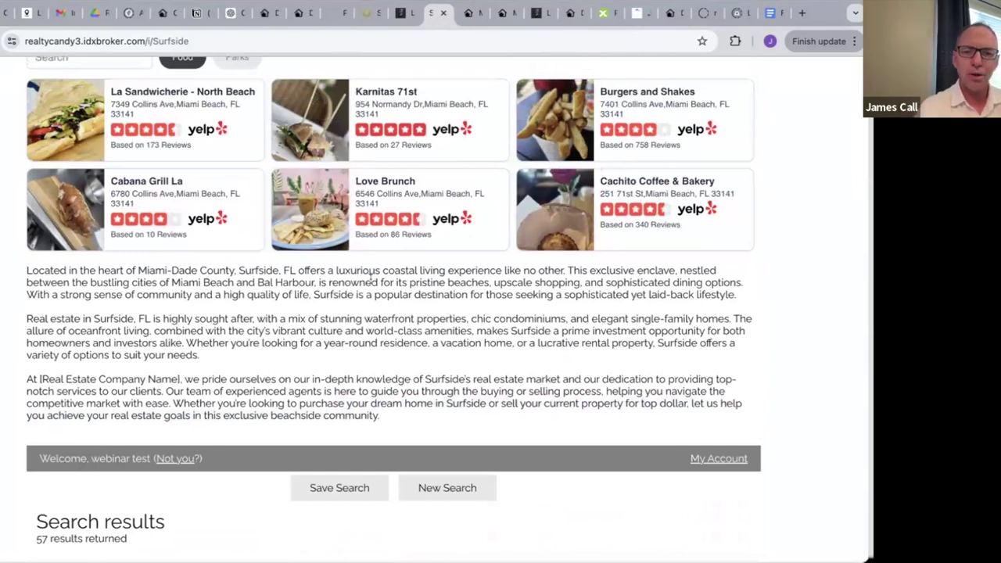
pyautogui.scroll(5, 371, 275)
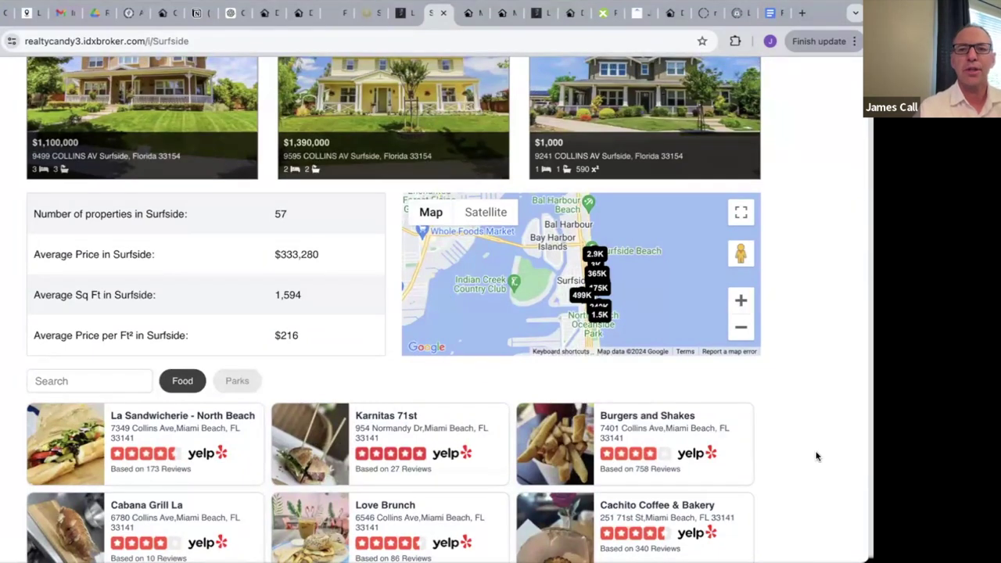
pyautogui.scroll(2, 819, 464)
pyautogui.scroll(-9, 819, 464)
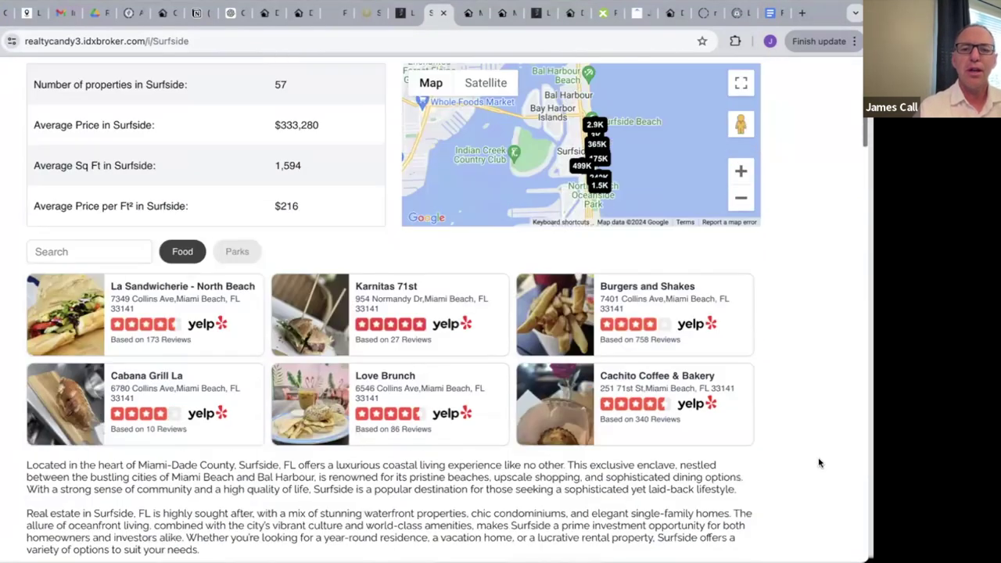
pyautogui.scroll(-1, 819, 464)
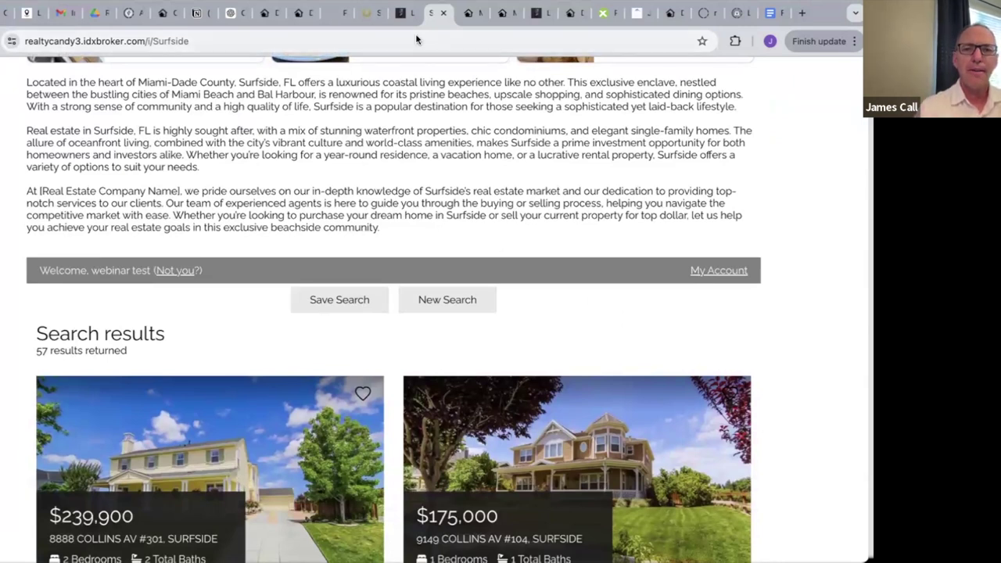
pyautogui.press('Home')
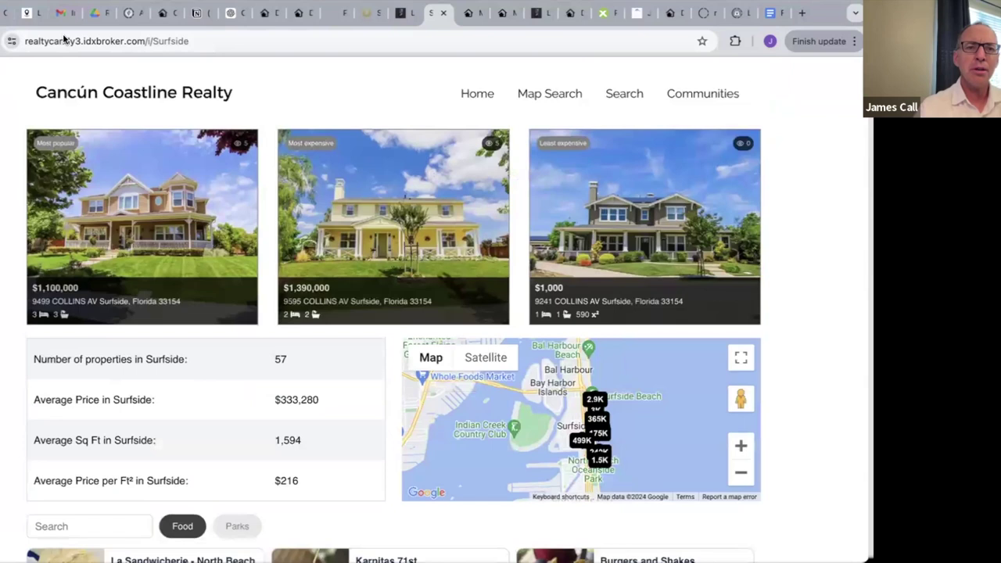
pyautogui.scroll(-1, 391, 313)
# Step: Go back to the site preview's home page, then open caborealestatesearch.com as an example site
pyautogui.hotkey('alt', 'Left')
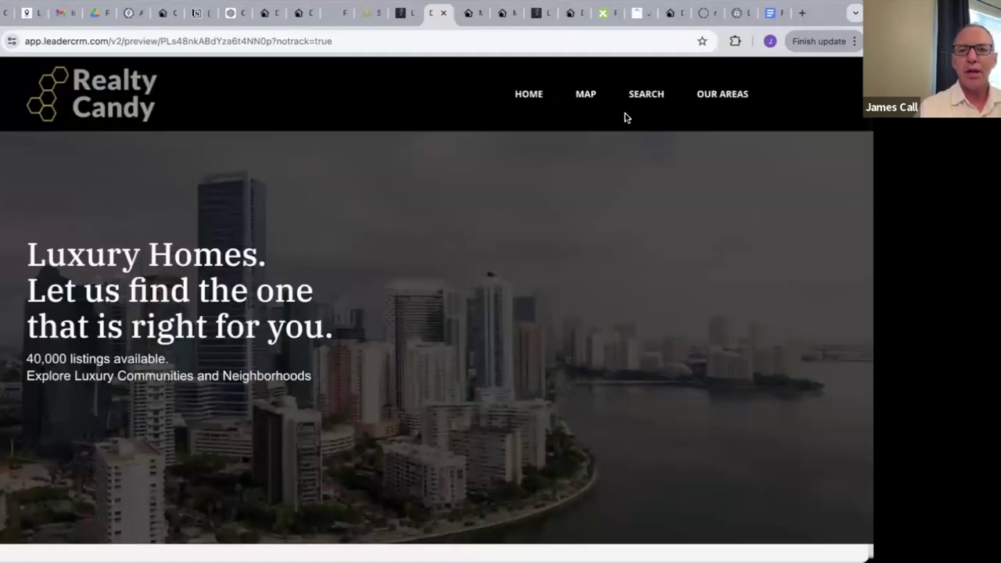
pyautogui.scroll(-3, 516, 266)
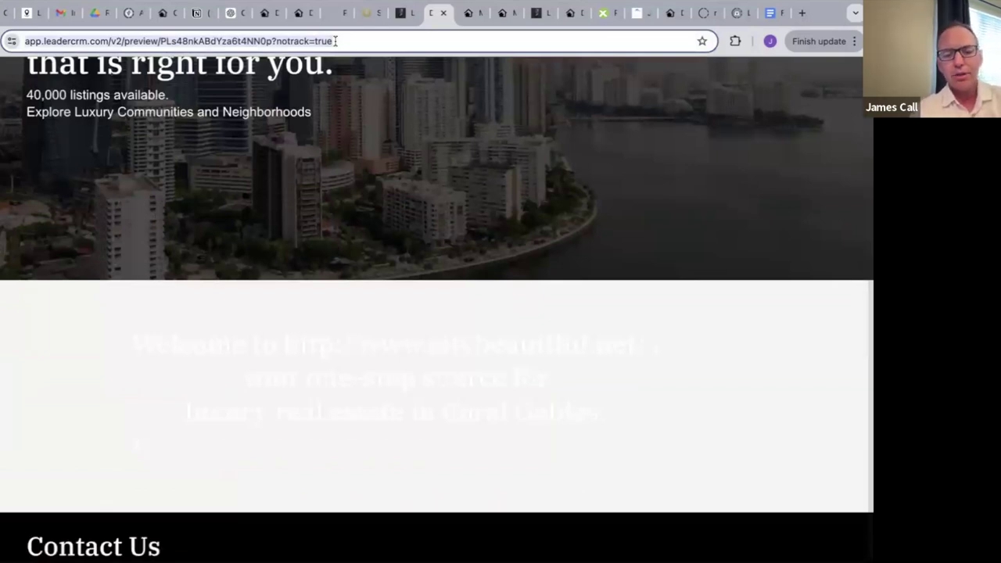
pyautogui.click(335, 40)
pyautogui.write('cabo')
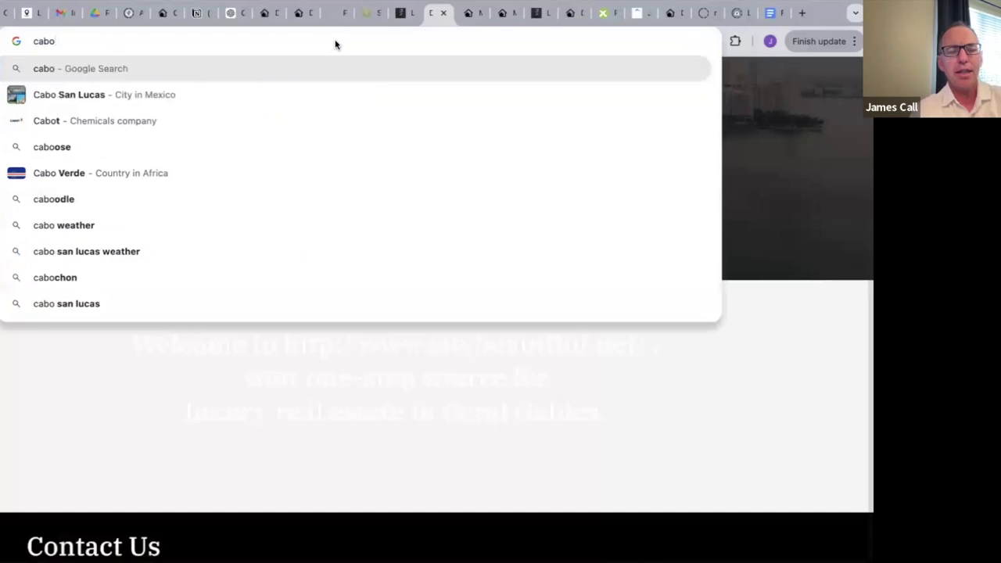
pyautogui.write('realestatesearch.com')
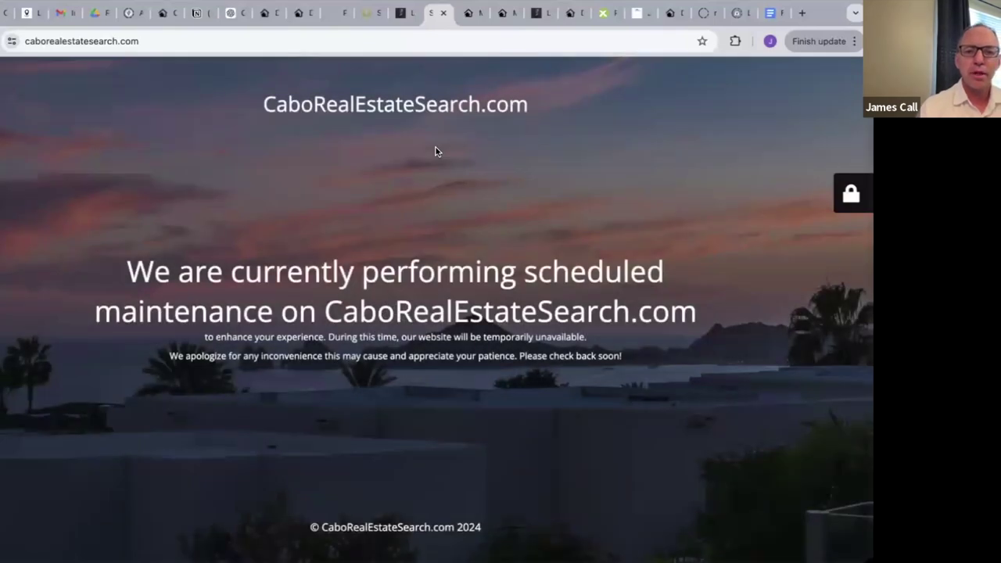
# Step: Open marylistens.com as another example of a site with community pages
pyautogui.click(151, 43)
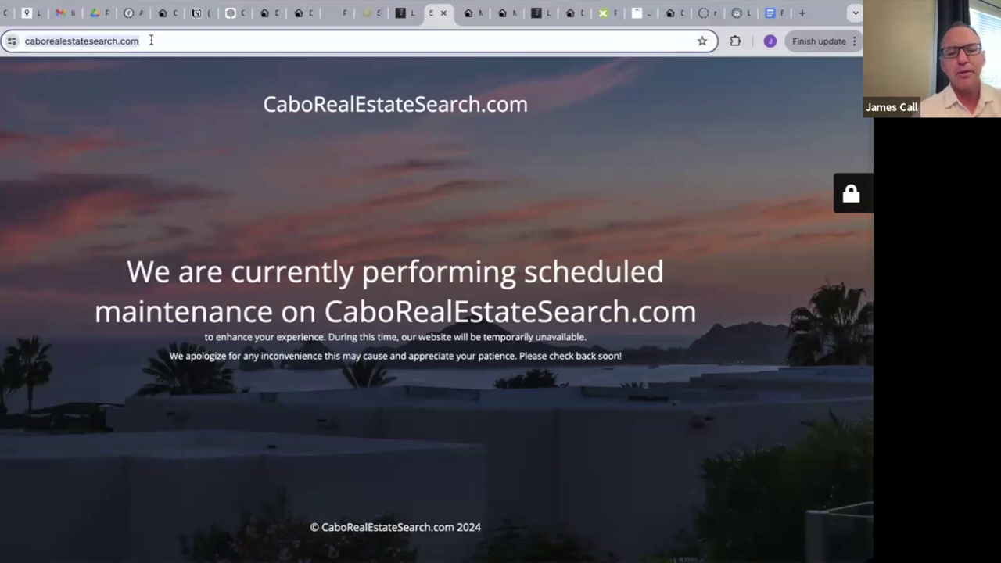
pyautogui.write('mar')
pyautogui.press('Return')
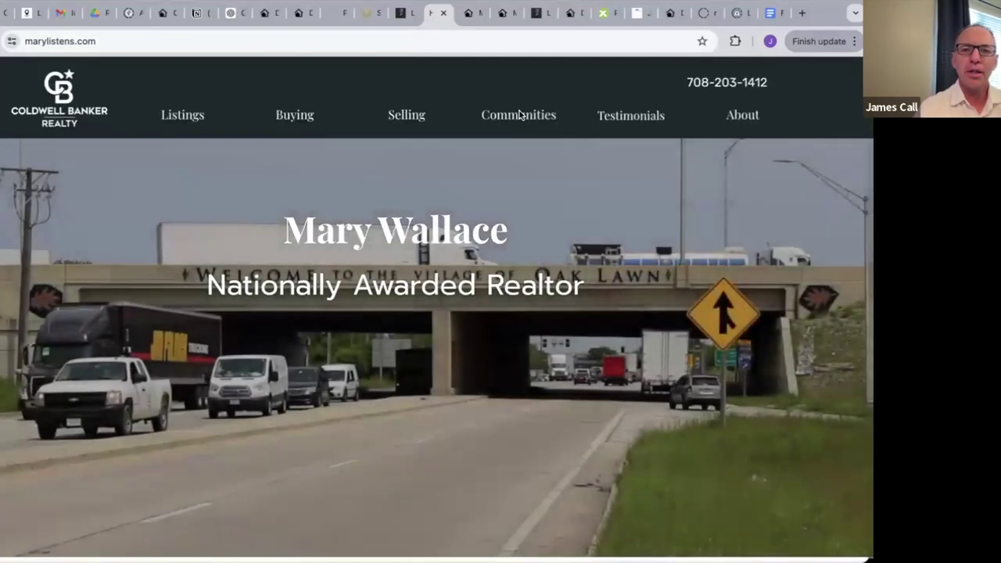
# Step: Open Burbank from the example site's Communities menu and look through its statistics, Yelp businesses and description
pyautogui.moveTo(515, 135)
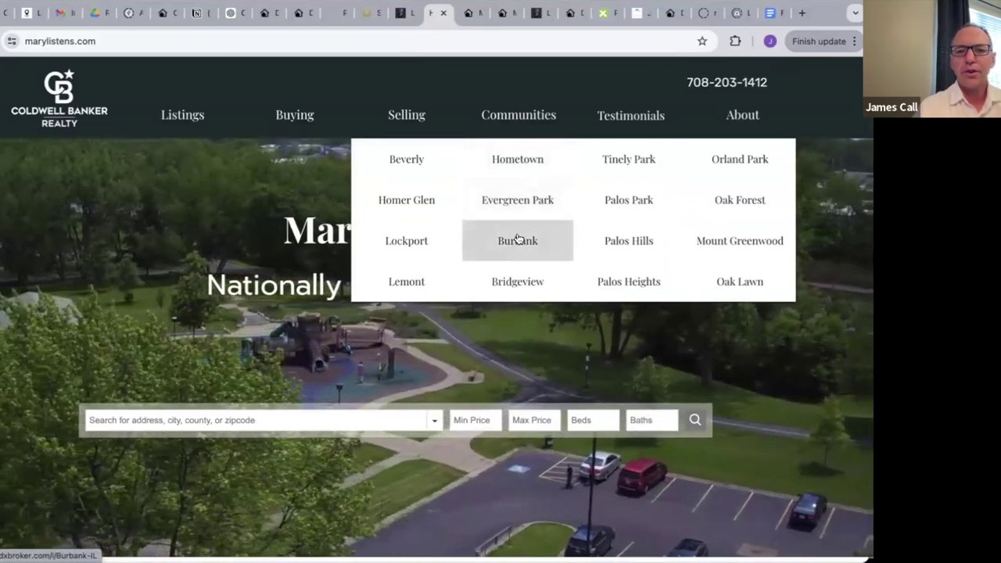
pyautogui.click(518, 240)
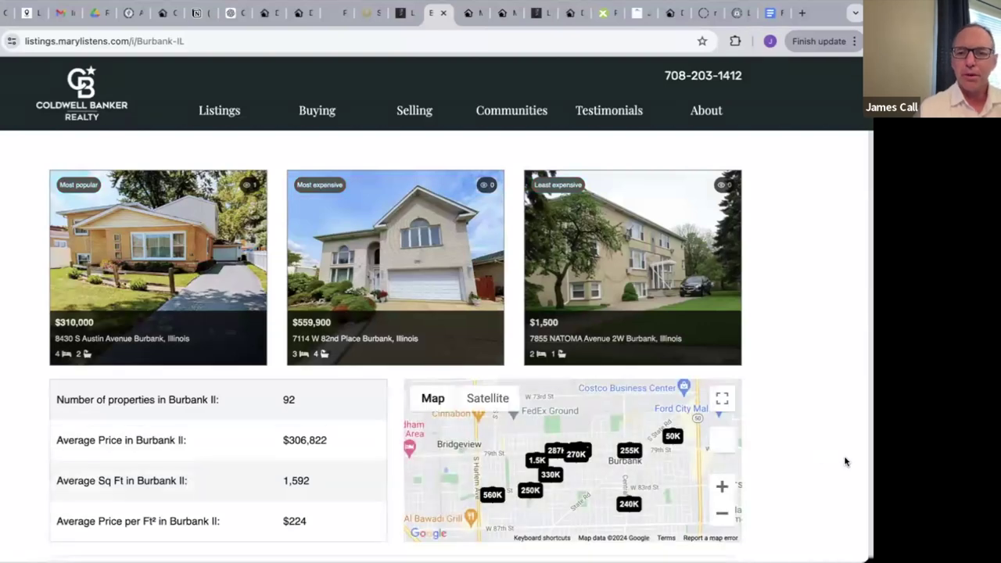
pyautogui.scroll(-7, 824, 474)
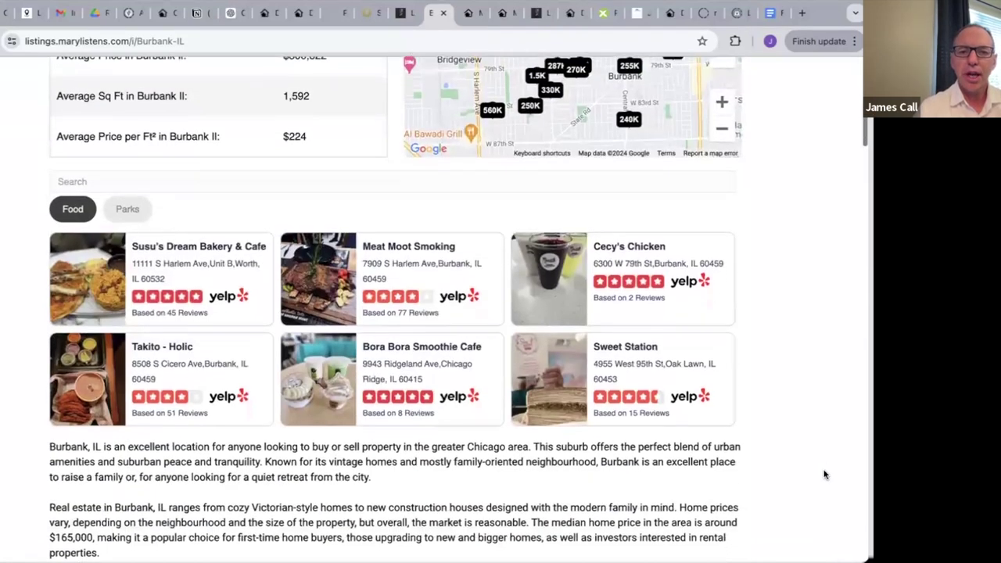
# Step: Look through the active property listings below the Burbank description, and return to the start of the page
pyautogui.scroll(-8, 825, 474)
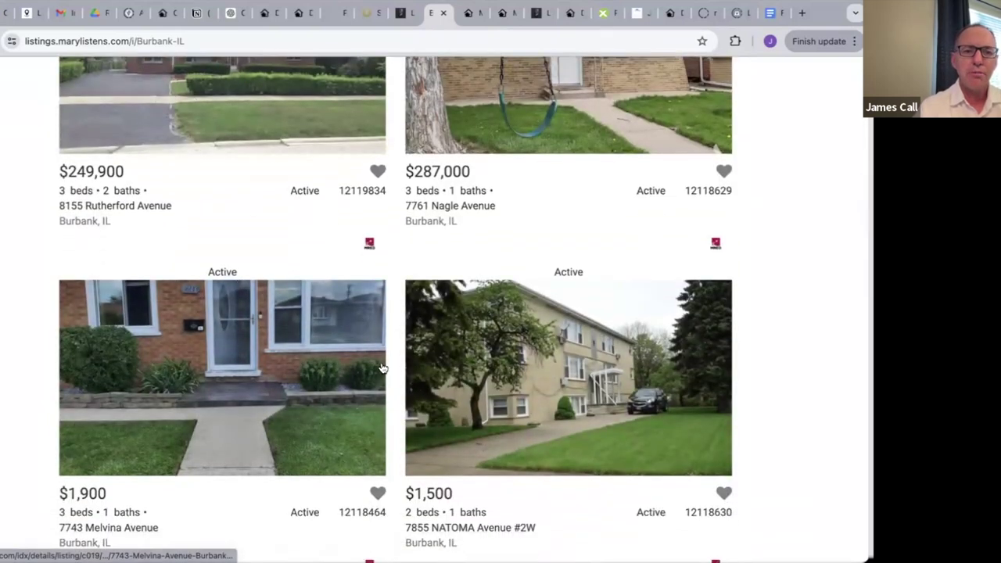
pyautogui.scroll(-8, 807, 360)
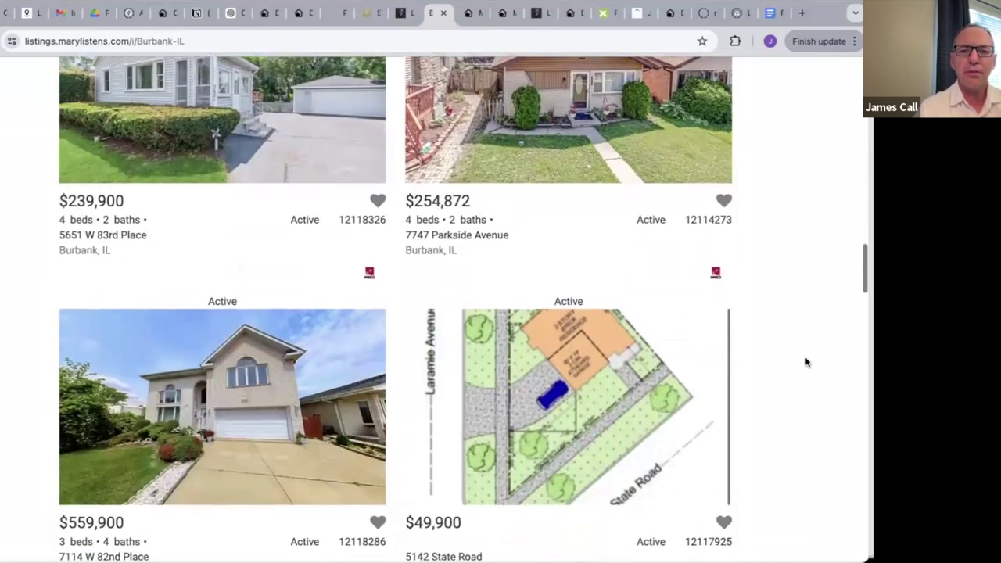
pyautogui.scroll(-15, 807, 362)
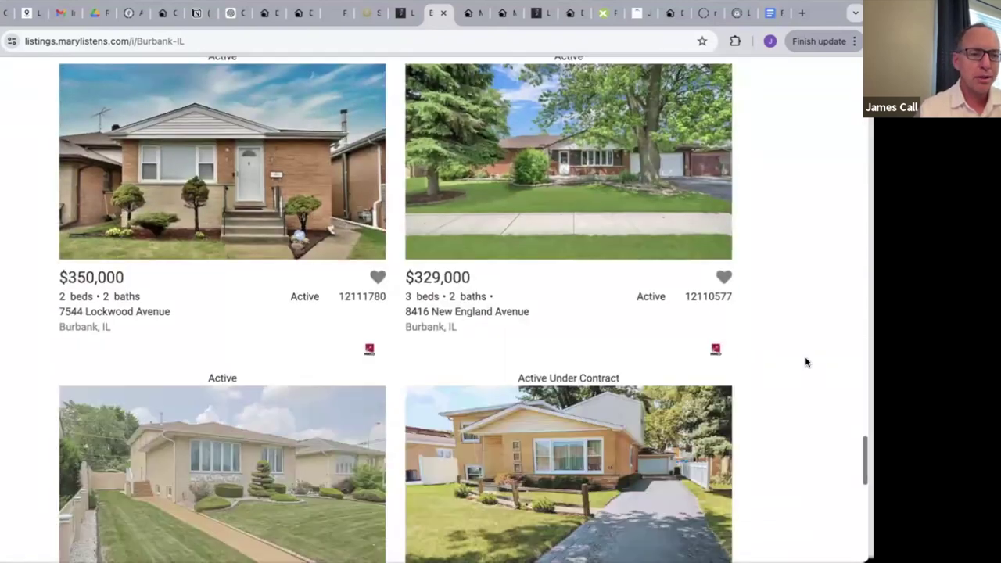
pyautogui.scroll(20, 807, 362)
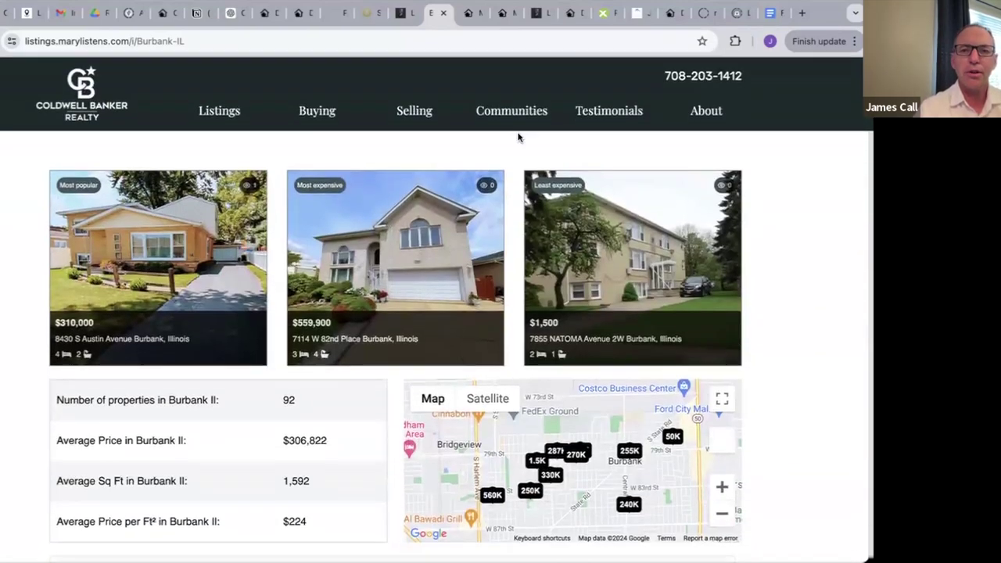
# Step: Check the example site's Communities and Listings menu entries, and look through its home page as far as the Communities section
pyautogui.moveTo(514, 110)
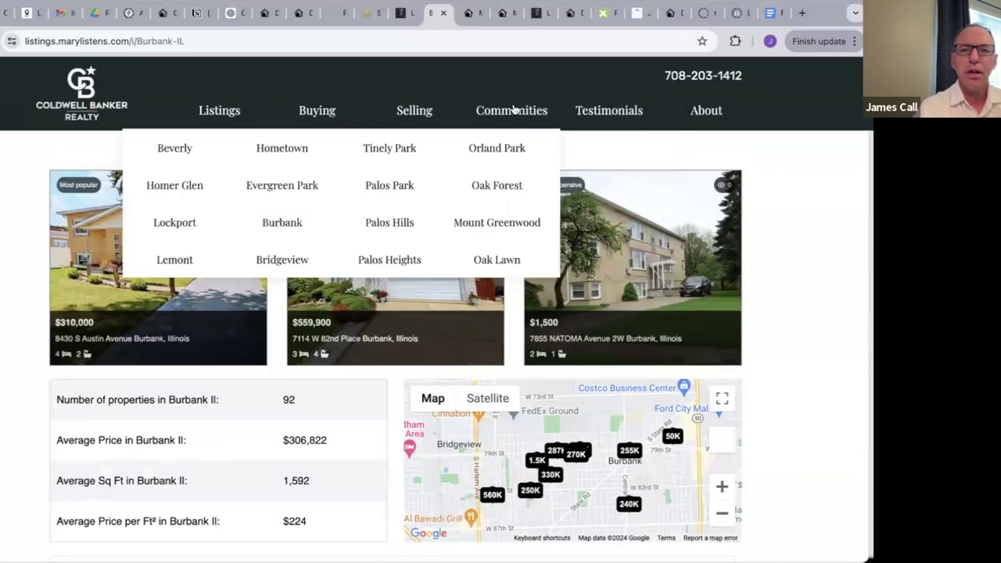
pyautogui.moveTo(211, 104)
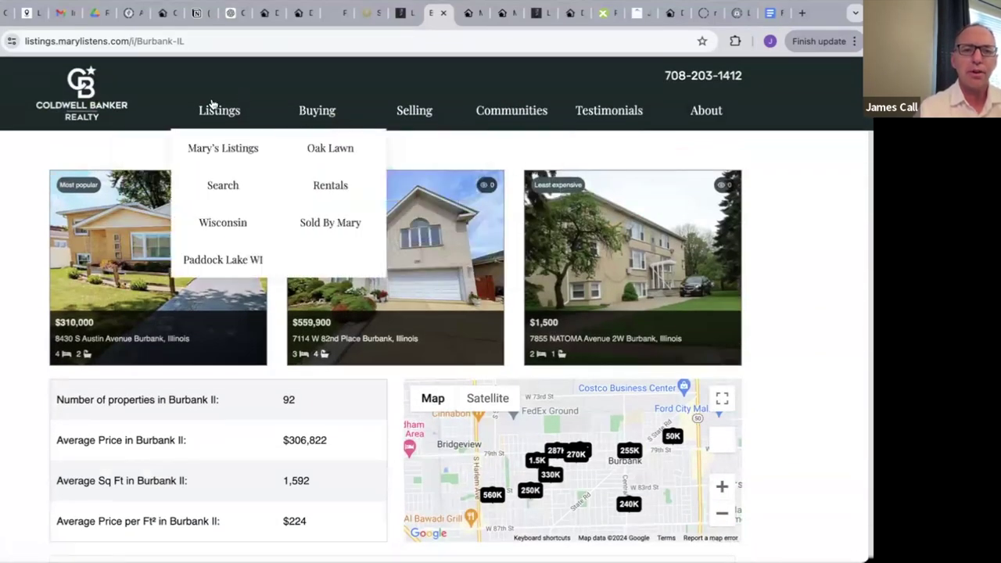
pyautogui.click(92, 98)
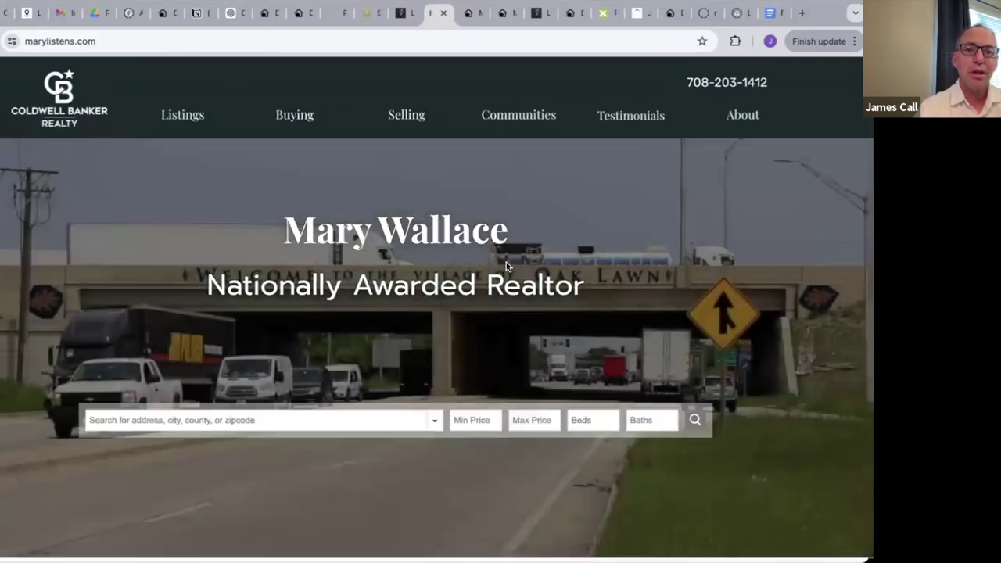
pyautogui.scroll(-10, 513, 297)
pyautogui.scroll(-8, 513, 298)
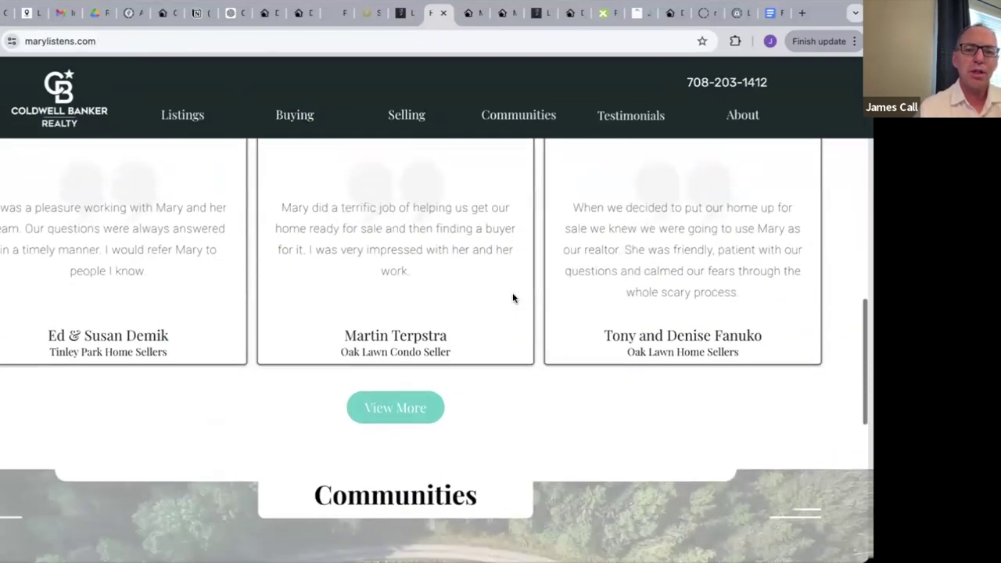